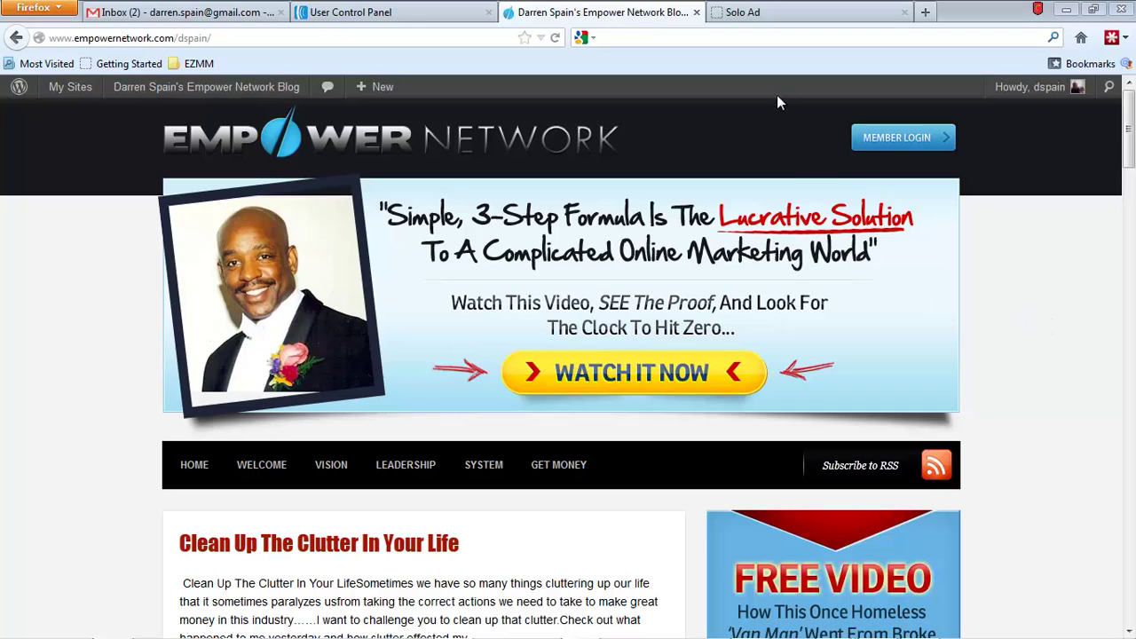
- Return to the main Empower Network site and open the Swipe Copy category from the sidebar
click(16, 37)
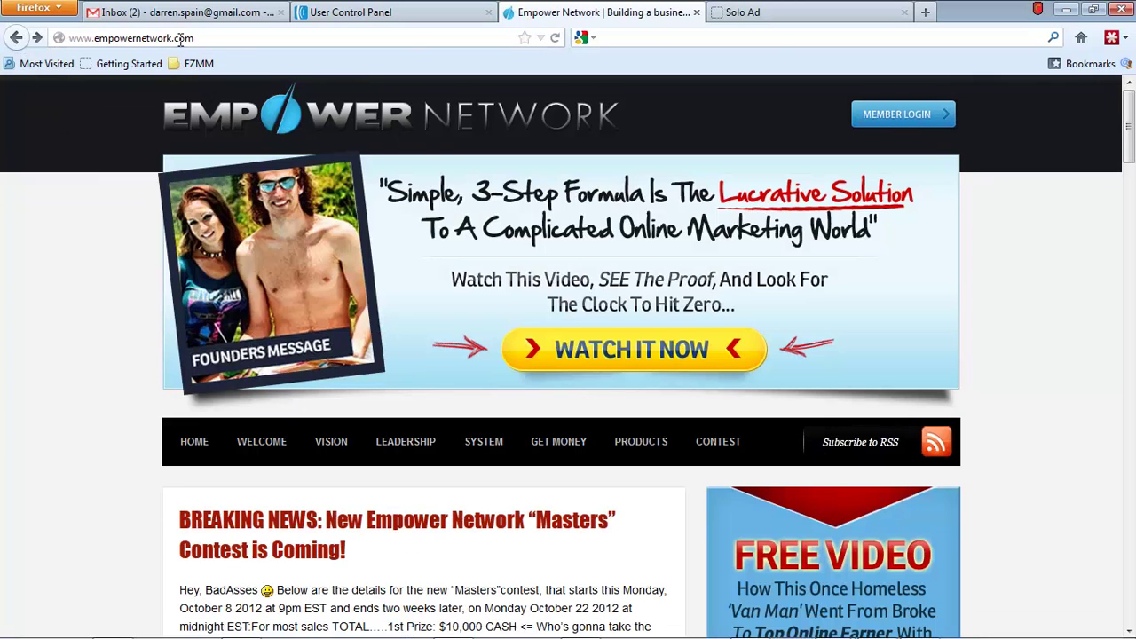
scroll(476, 291, down, 3)
scroll(477, 291, down, 5)
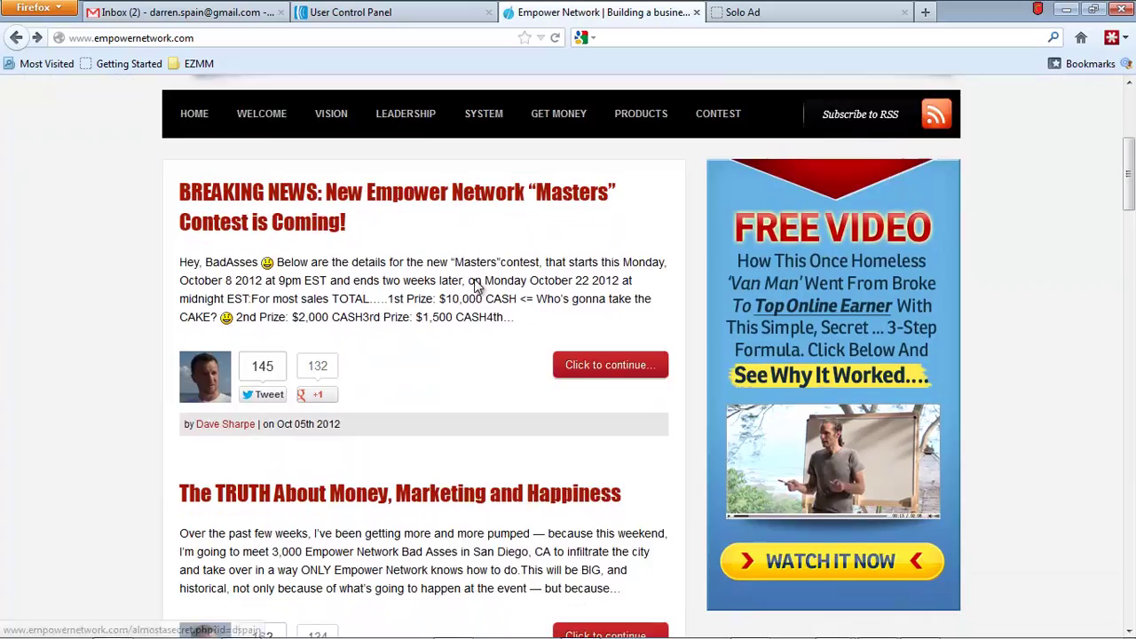
scroll(474, 278, down, 10)
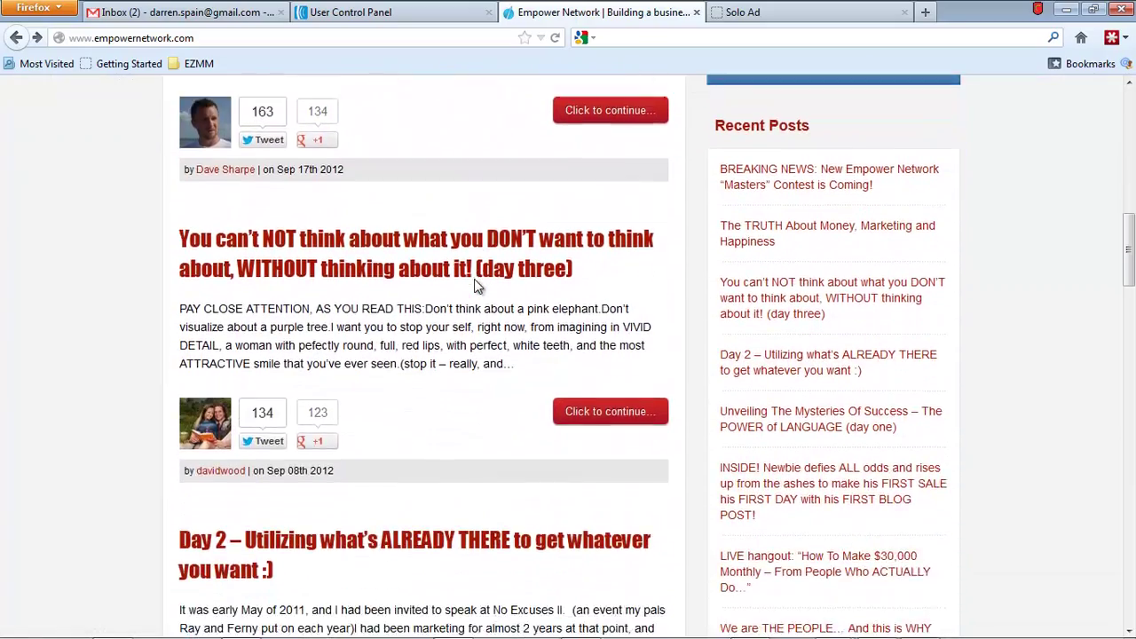
scroll(474, 279, down, 3)
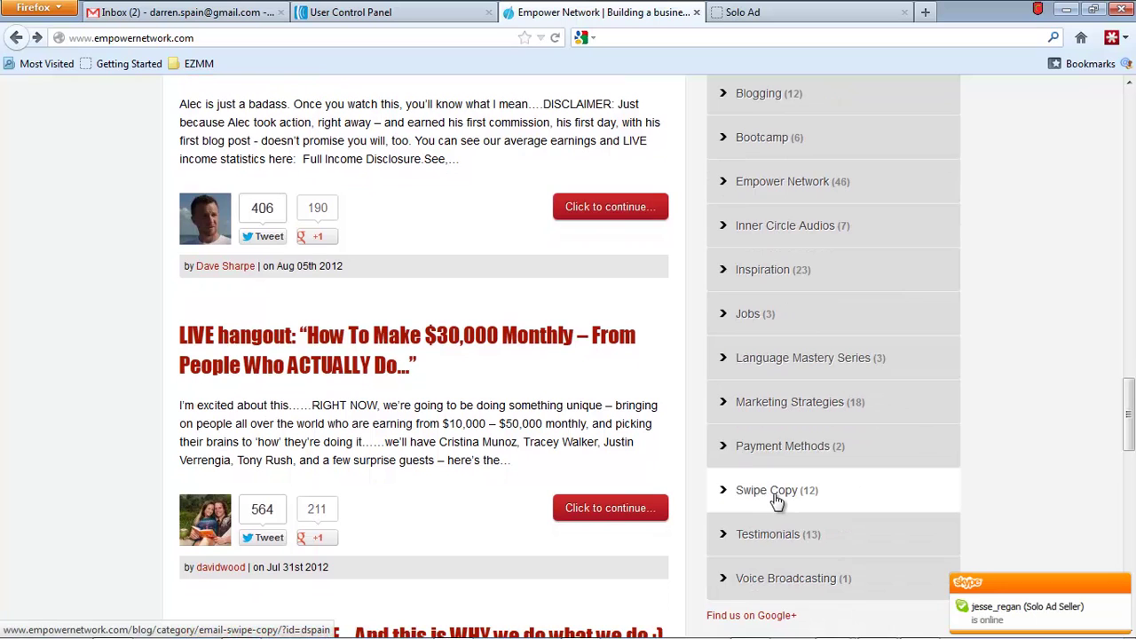
click(767, 502)
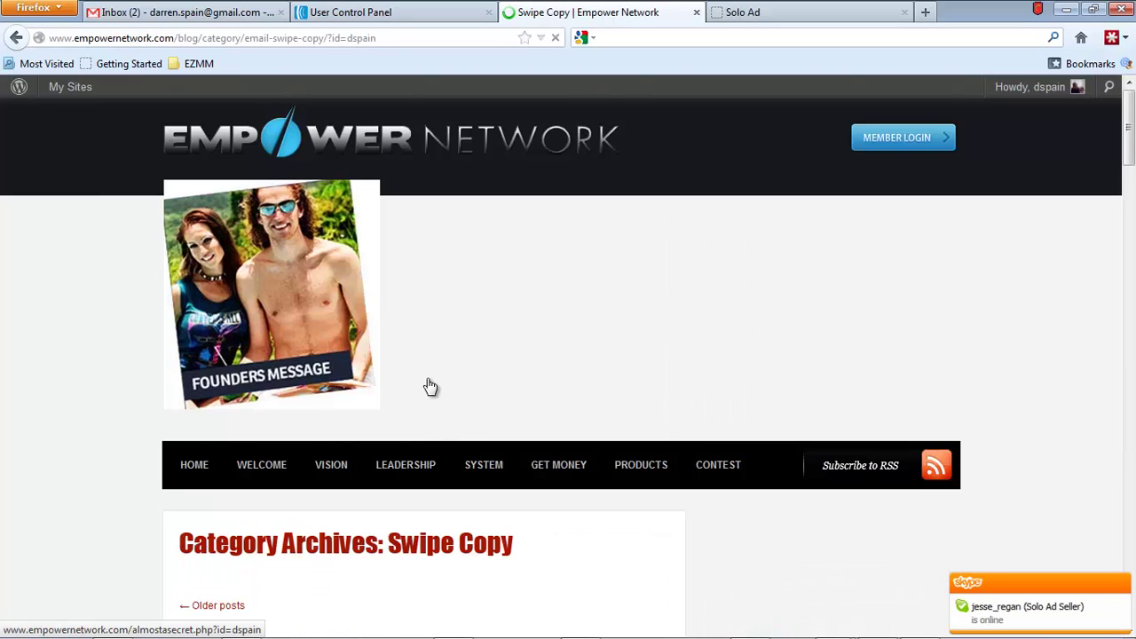
scroll(426, 382, down, 6)
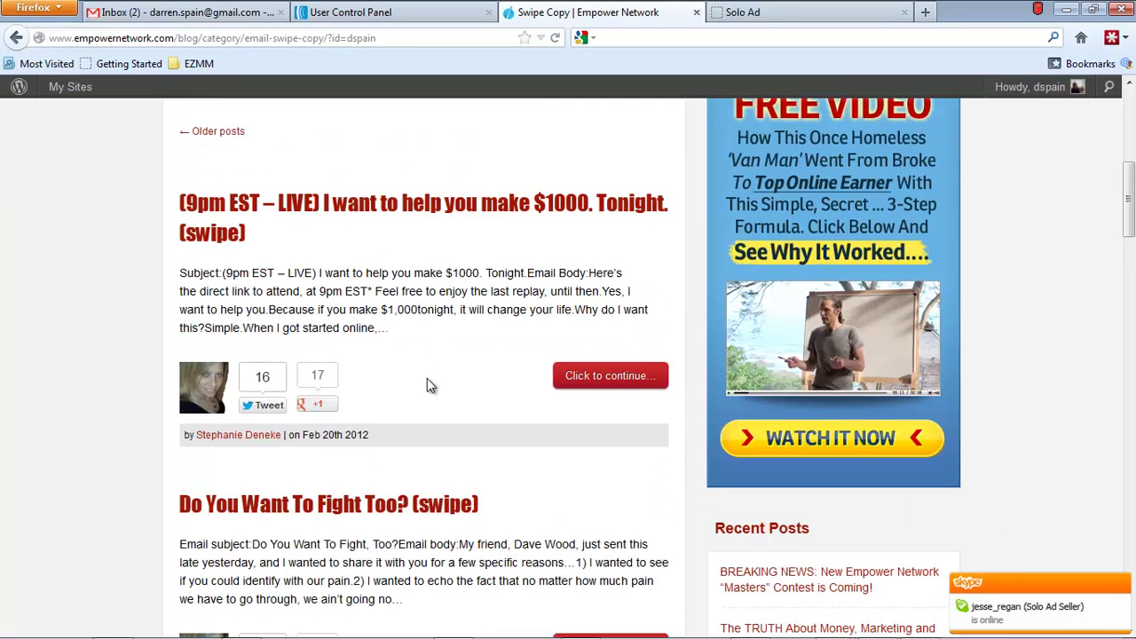
scroll(428, 390, down, 2)
scroll(431, 372, up, 3)
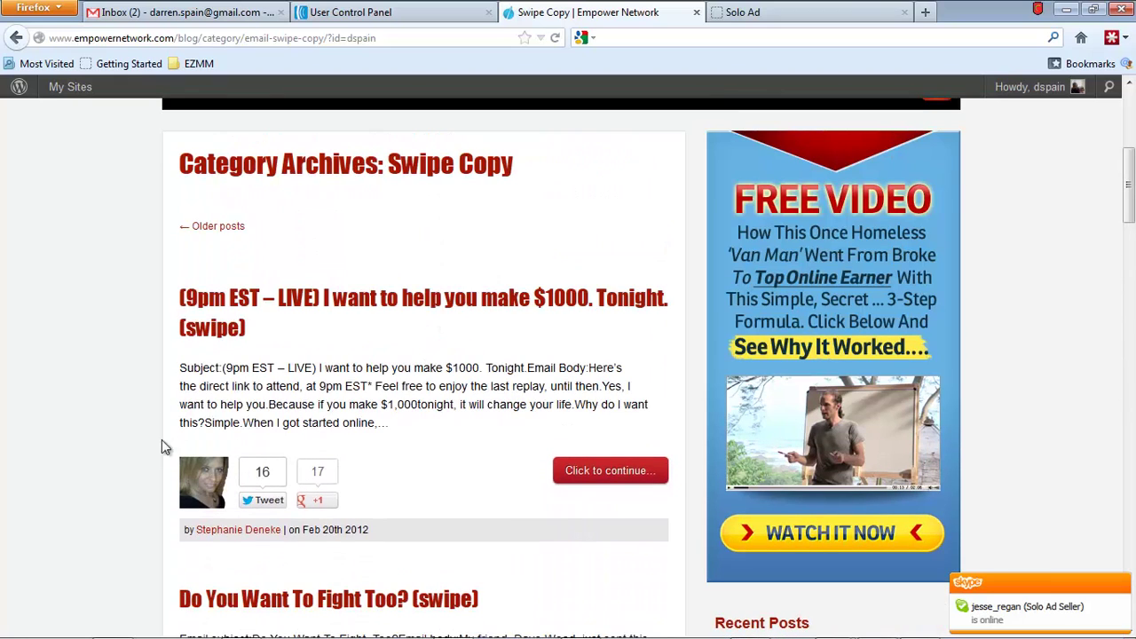
- Open the 9pm EST LIVE swipe post and select its subject line and first body part
click(610, 475)
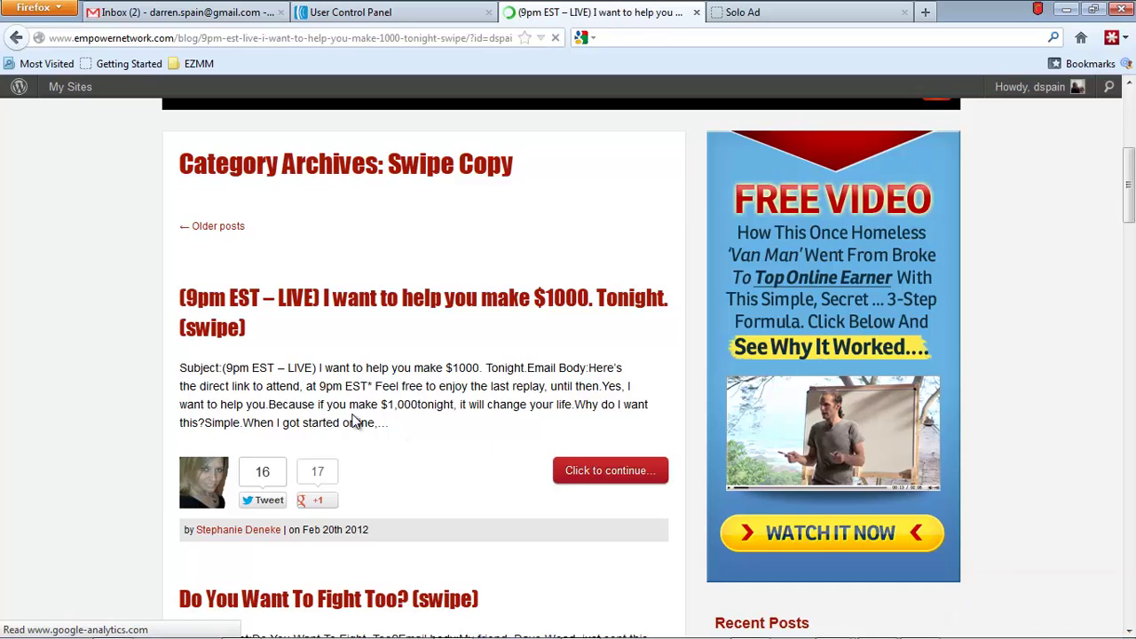
scroll(355, 423, down, 5)
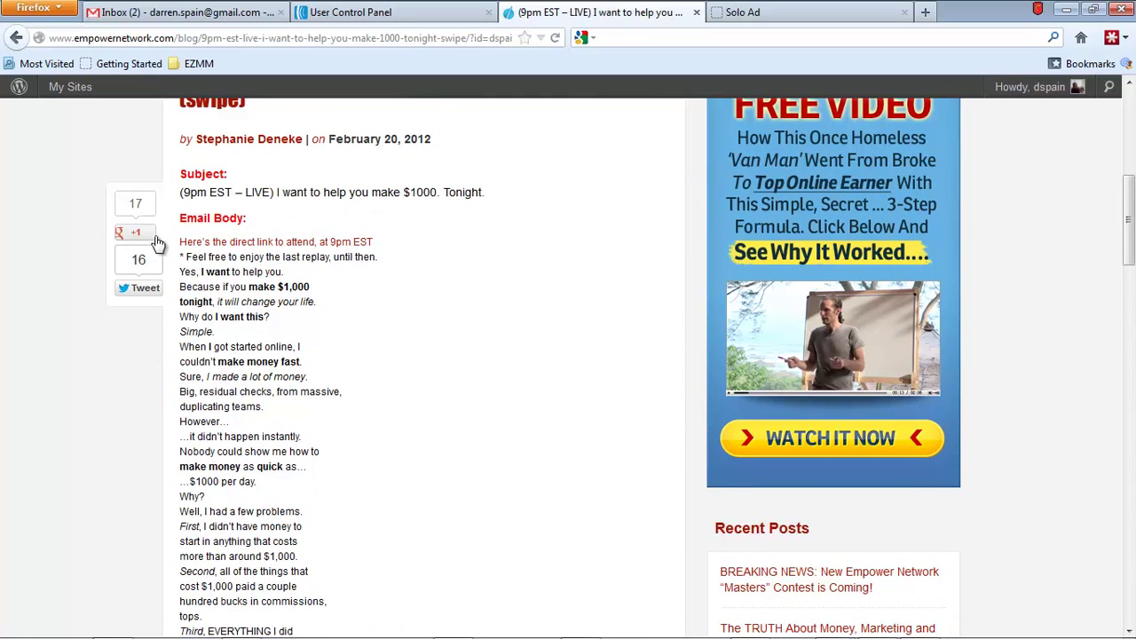
drag(182, 190, 495, 200)
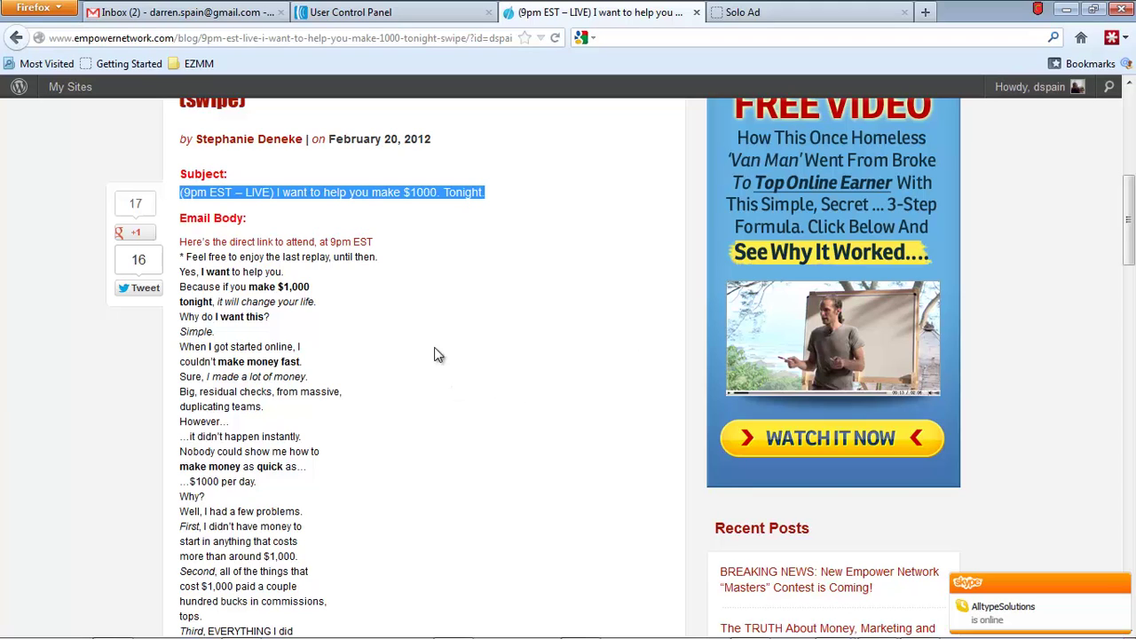
drag(181, 256, 438, 588)
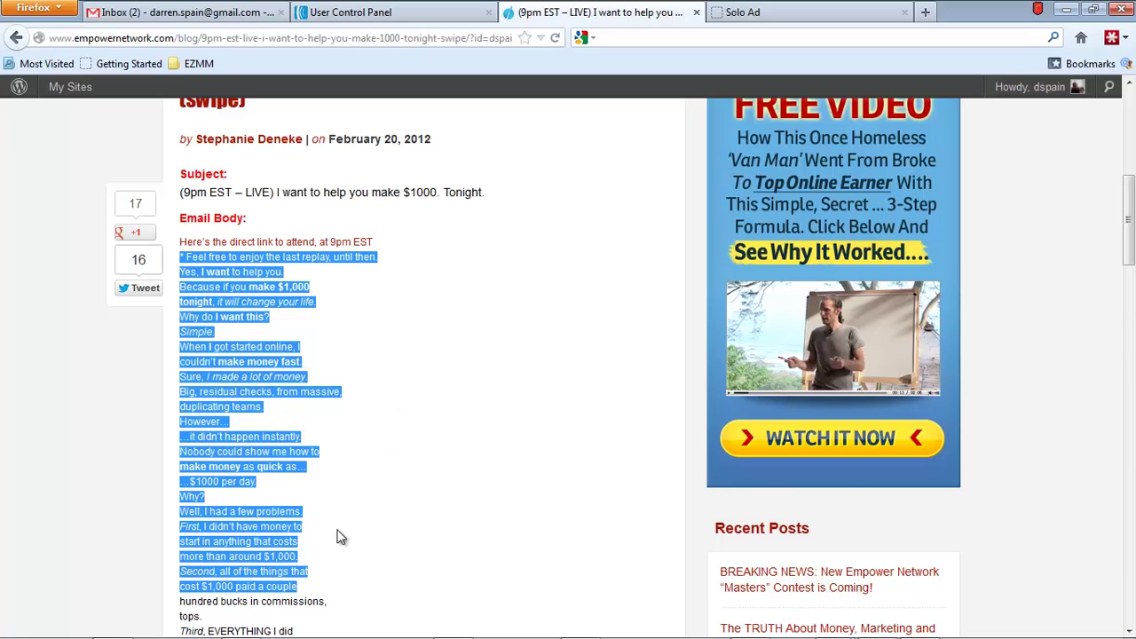
- Select the rest of the email text and scroll down to the swipe instructions
scroll(372, 513, down, 10)
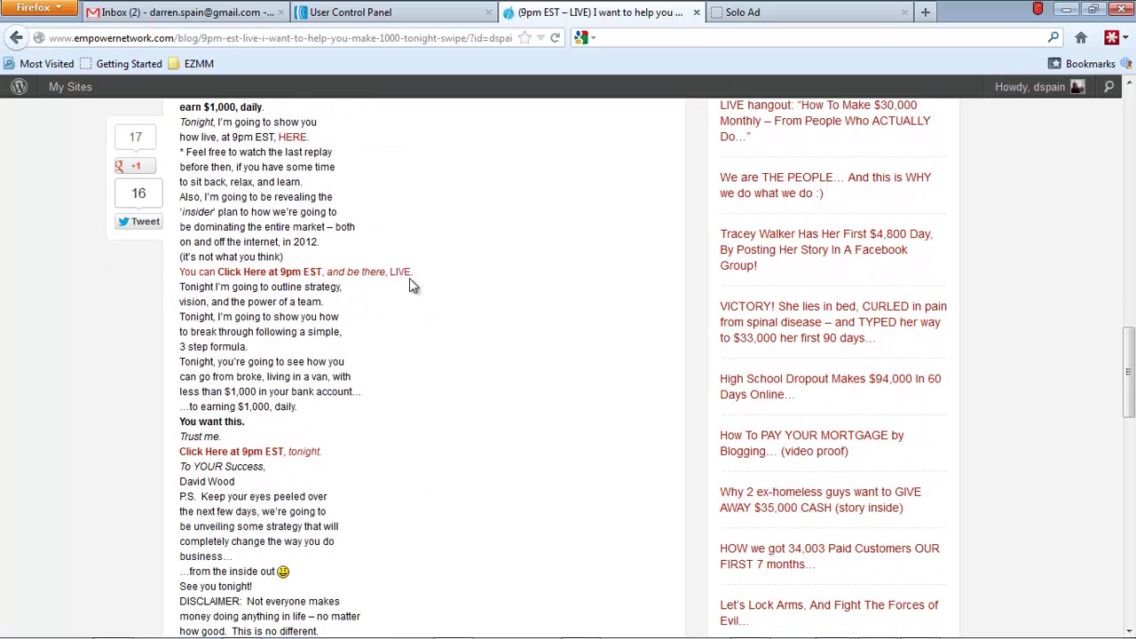
drag(440, 282, 170, 322)
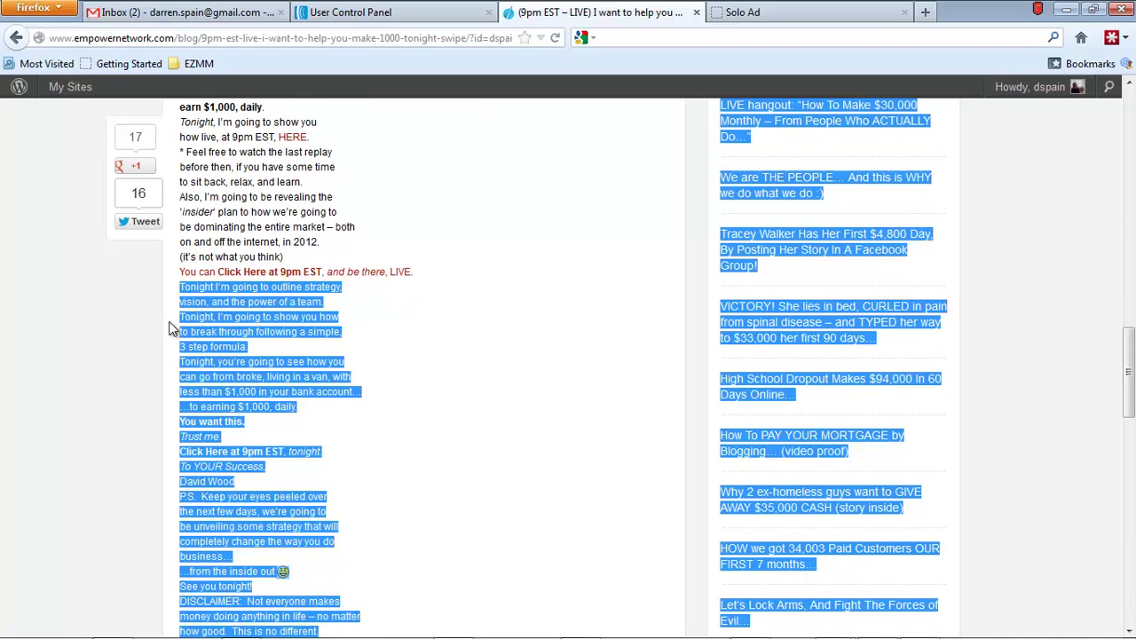
drag(436, 275, 182, 273)
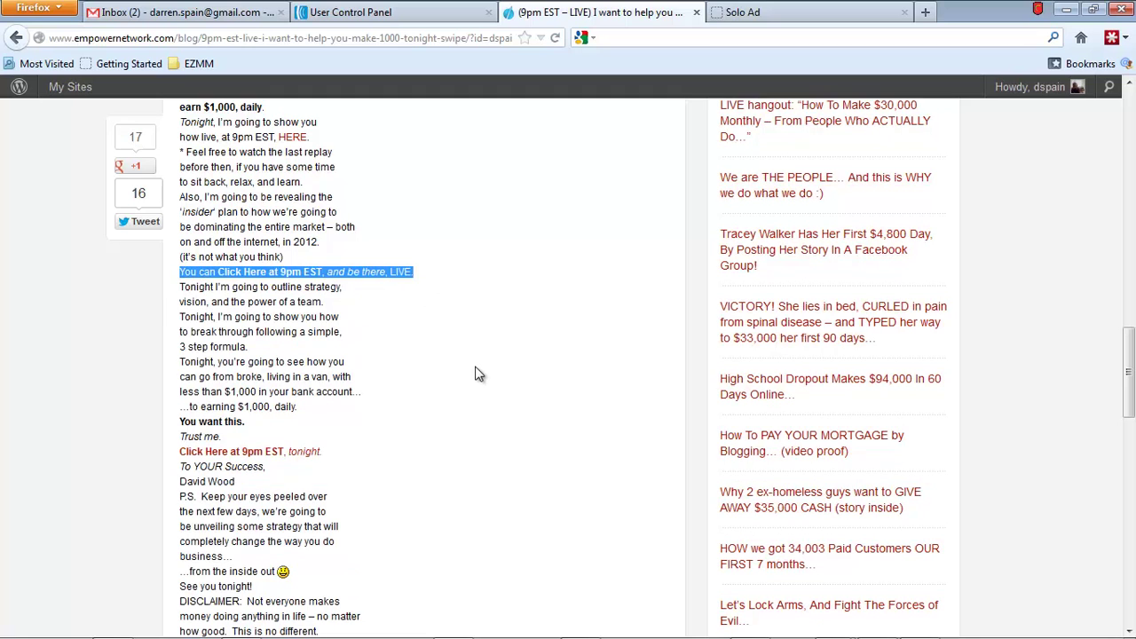
scroll(483, 368, down, 2)
scroll(487, 370, down, 4)
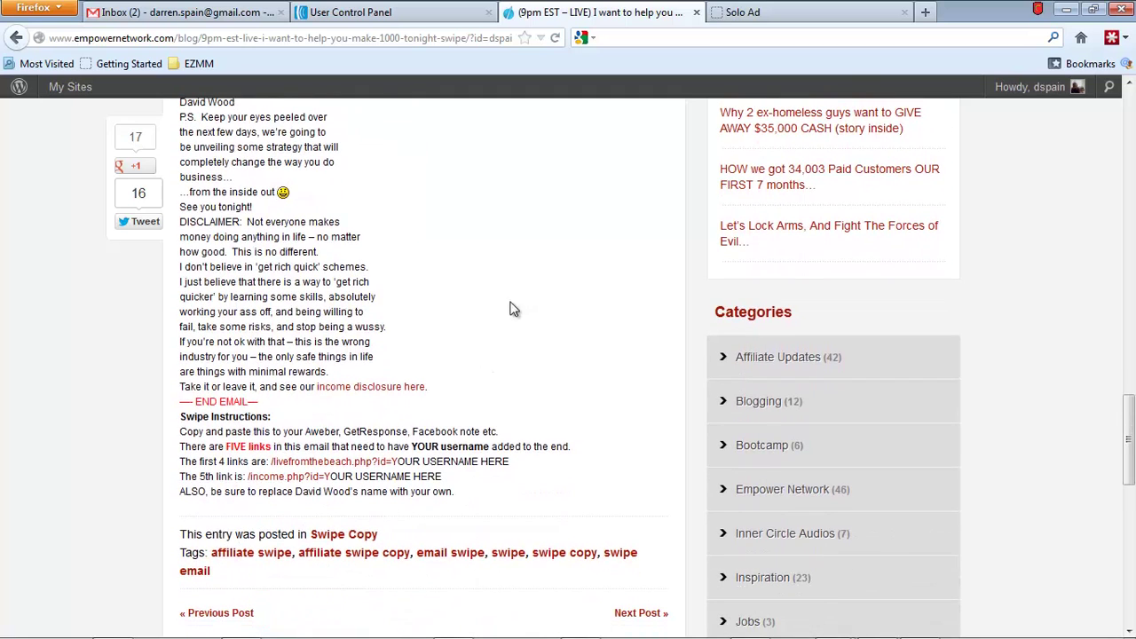
- Bring up the Notepad++ email draft and check the 'Click Here Join Now' link line
click(411, 16)
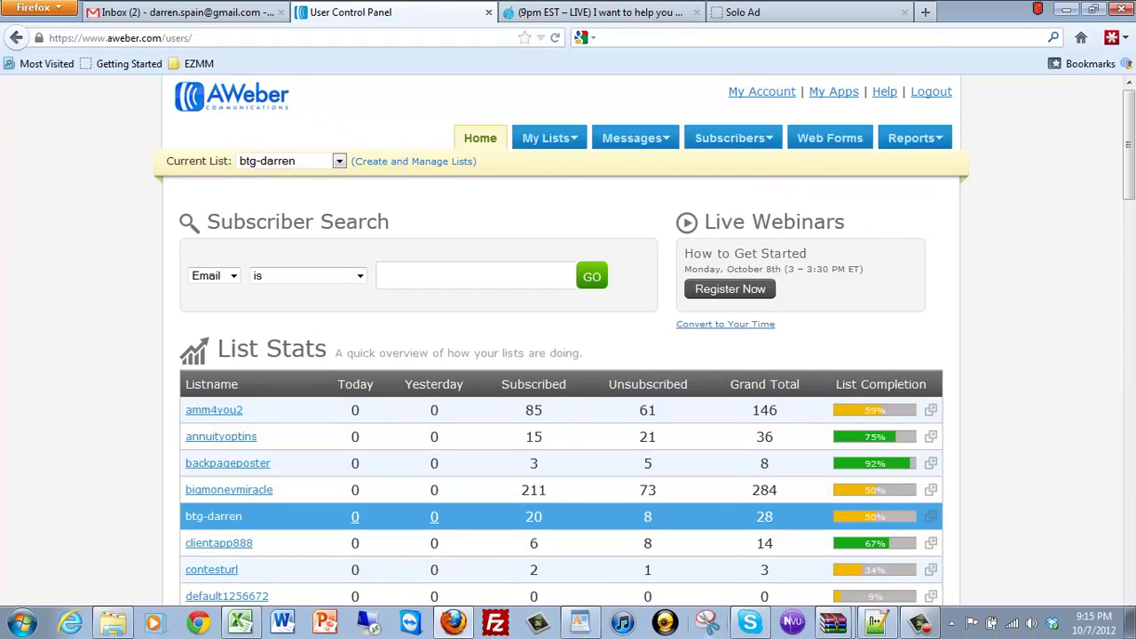
click(874, 625)
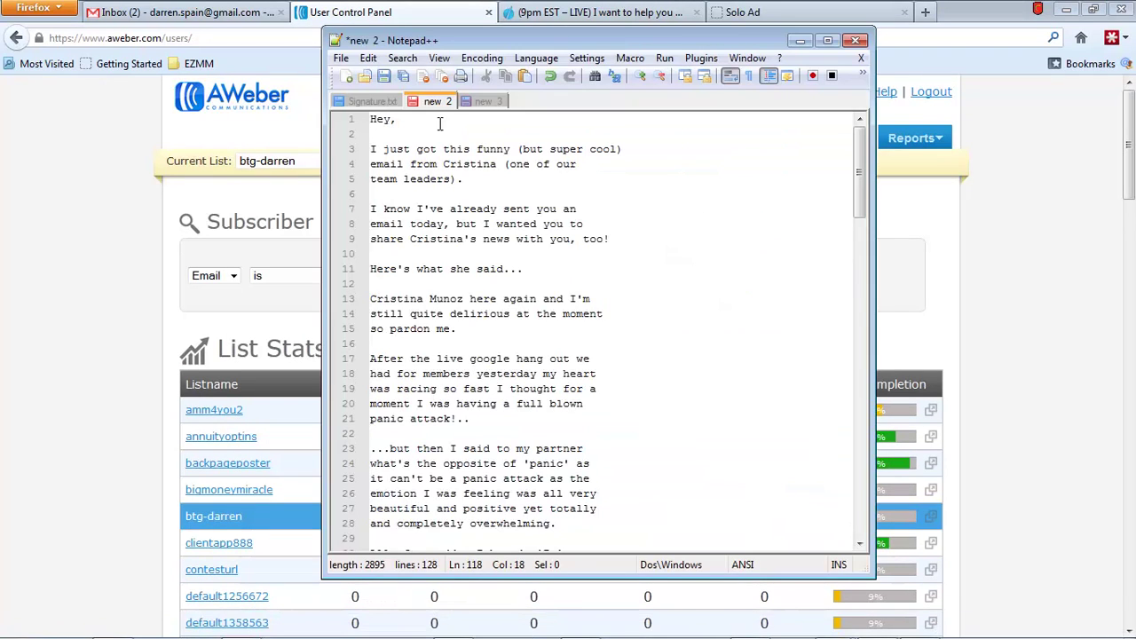
mouse_move(861, 151)
mouse_down()
mouse_move(858, 484)
mouse_move(848, 149)
mouse_up()
drag(854, 168, 845, 420)
drag(371, 193, 412, 209)
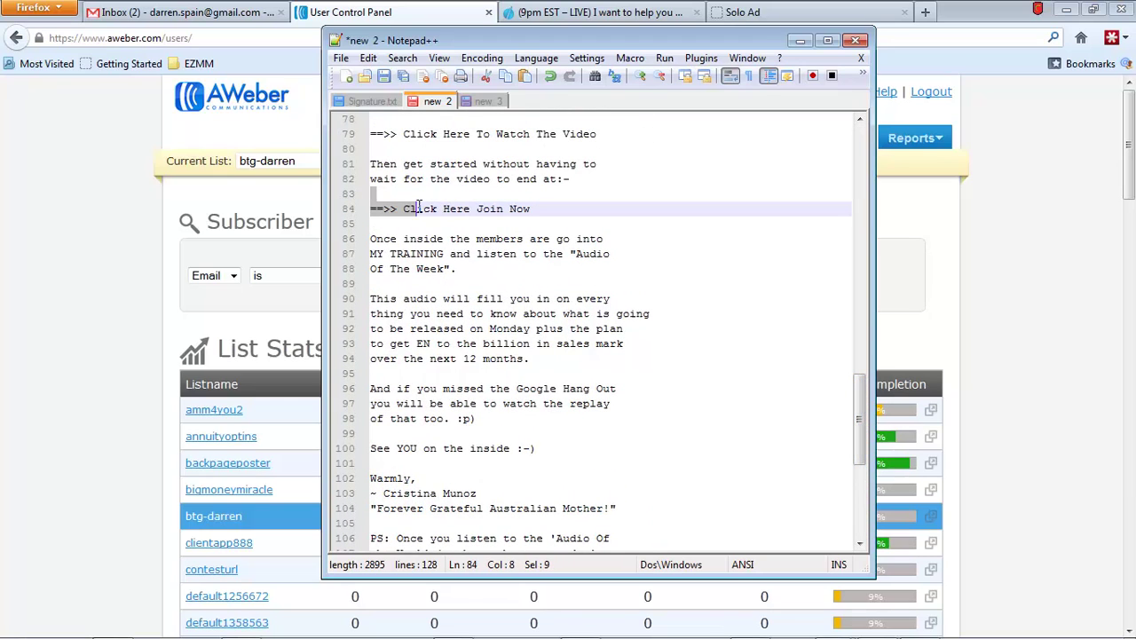
drag(532, 210, 404, 209)
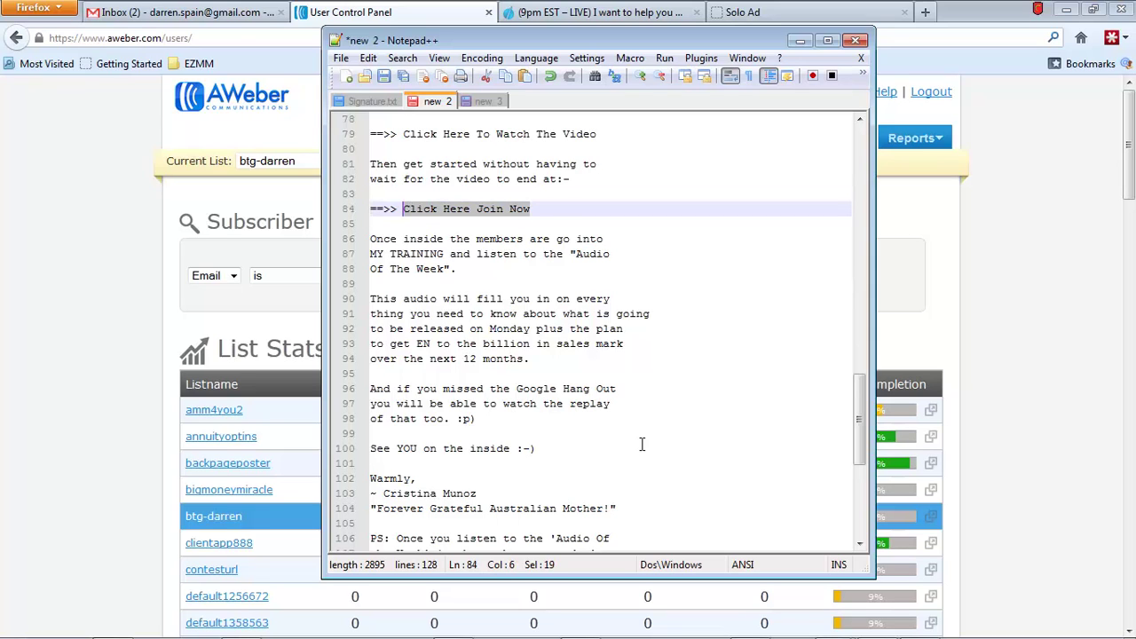
- Check the Watch The Video, See YOU and Join Me Here lines, then select all the text
scroll(757, 298, up, 2)
drag(598, 223, 406, 227)
scroll(701, 301, down, 4)
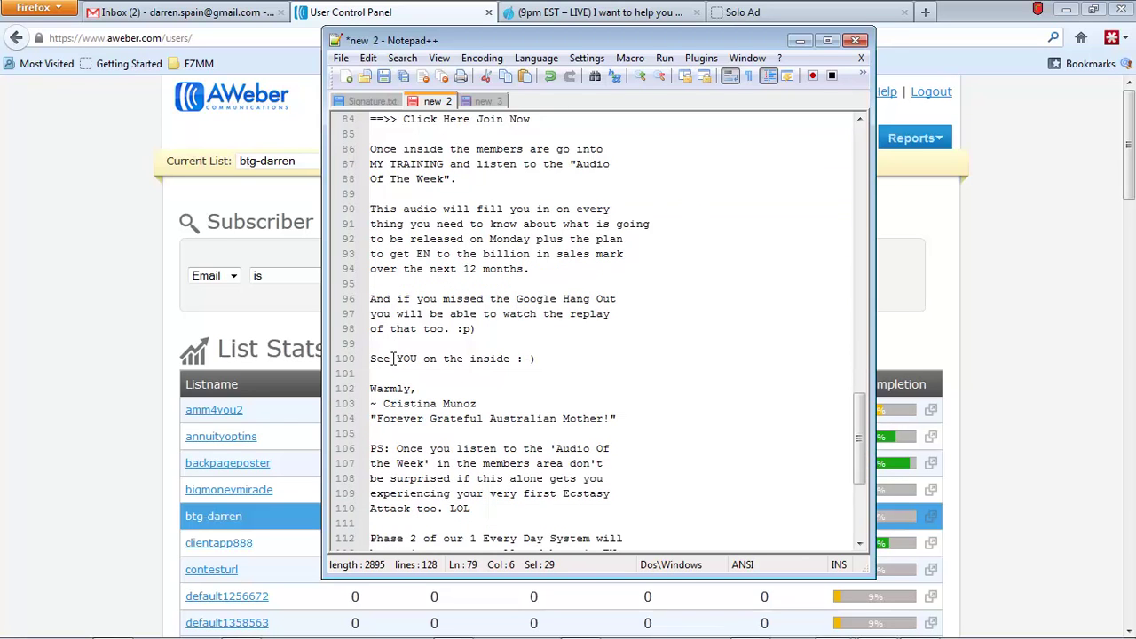
drag(552, 362, 369, 362)
scroll(725, 371, down, 5)
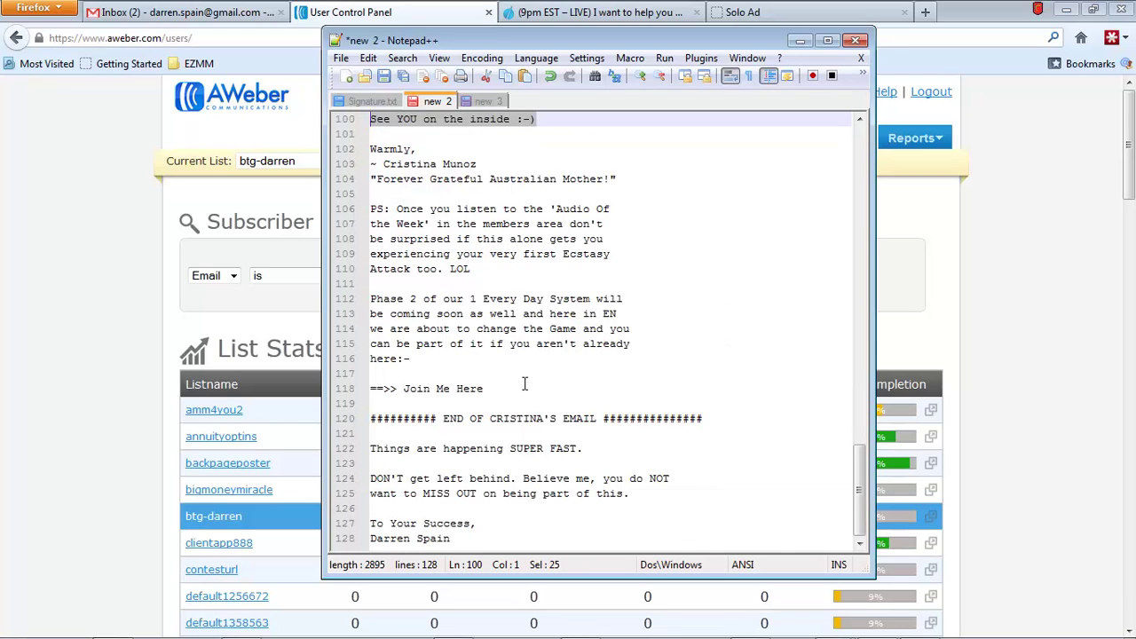
drag(486, 388, 372, 389)
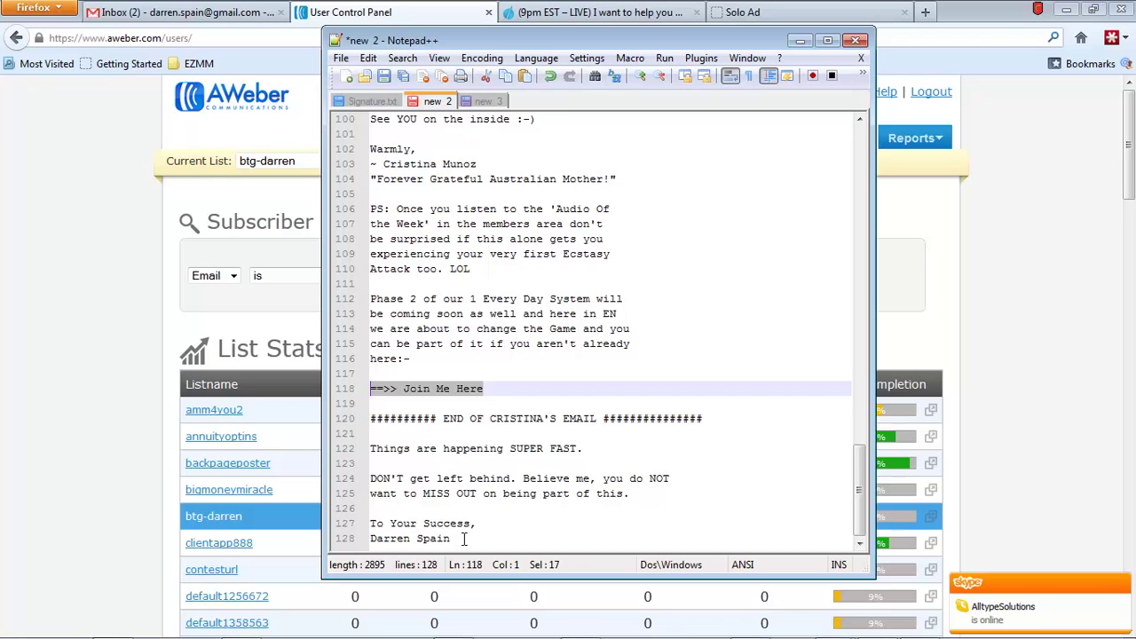
drag(462, 539, 345, 77)
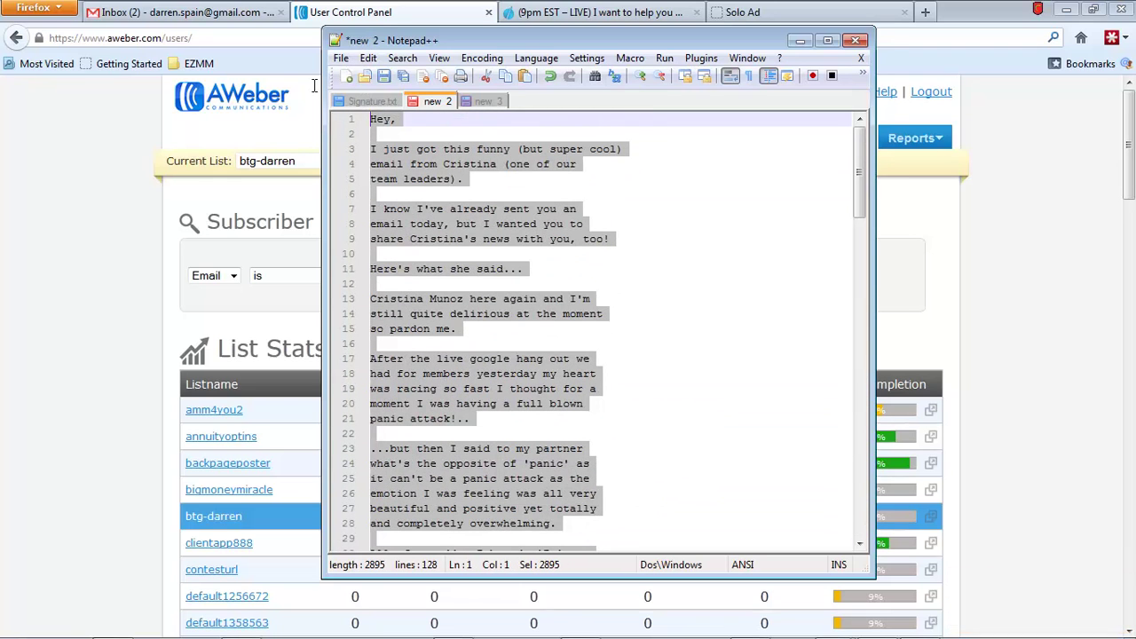
right_click(453, 154)
- Copy the email text and go to AWeber's Broadcast messages page
click(505, 185)
click(29, 420)
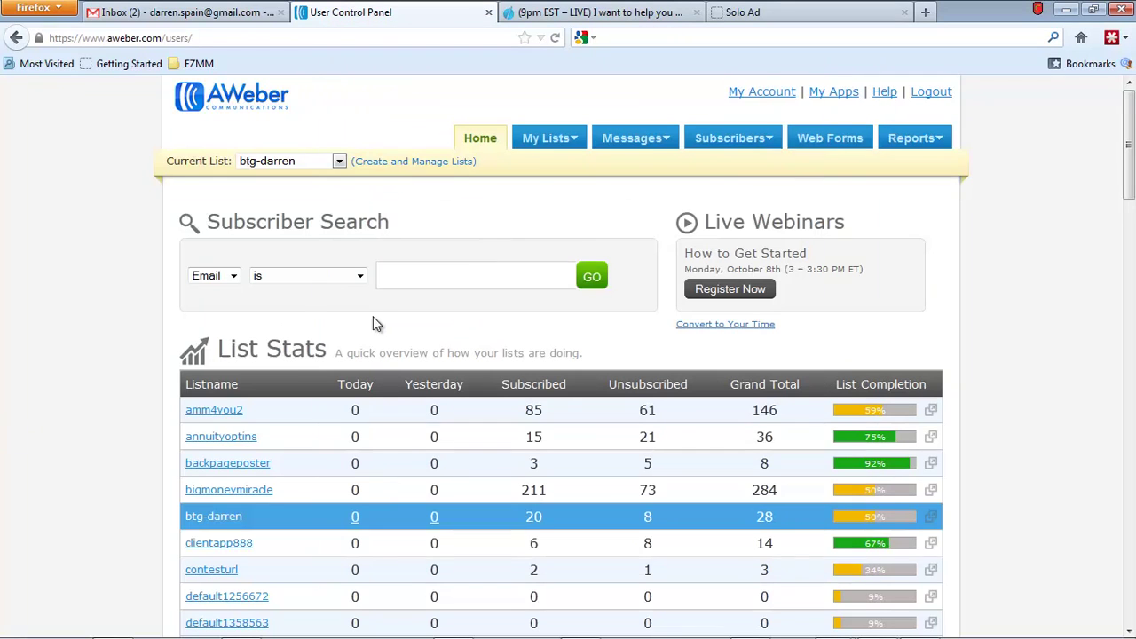
click(630, 145)
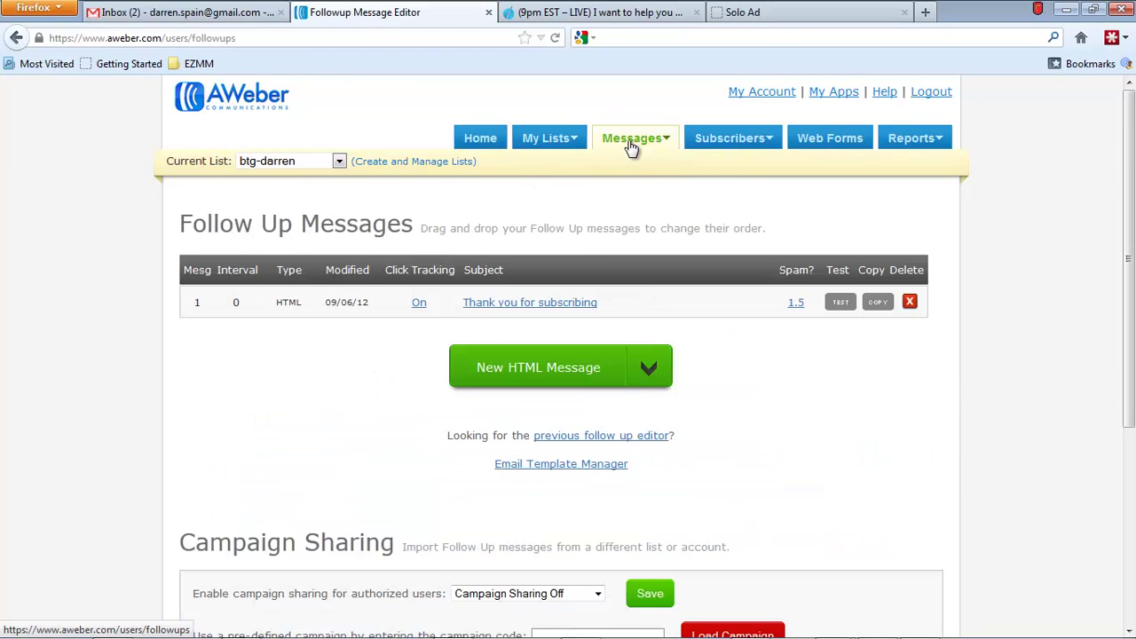
mouse_move(628, 144)
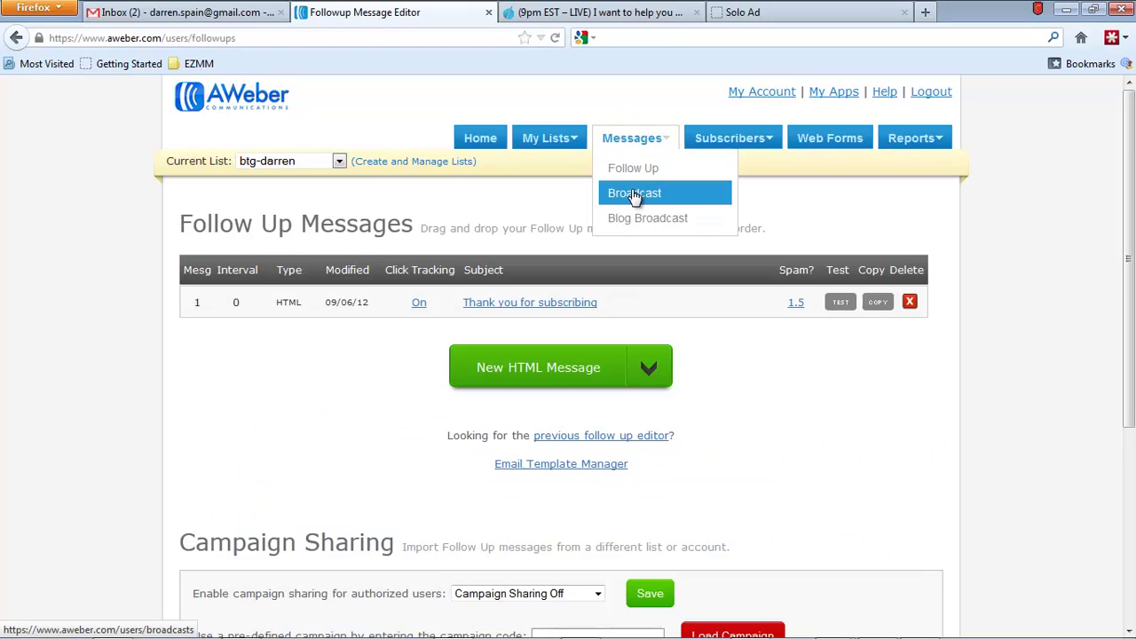
click(634, 195)
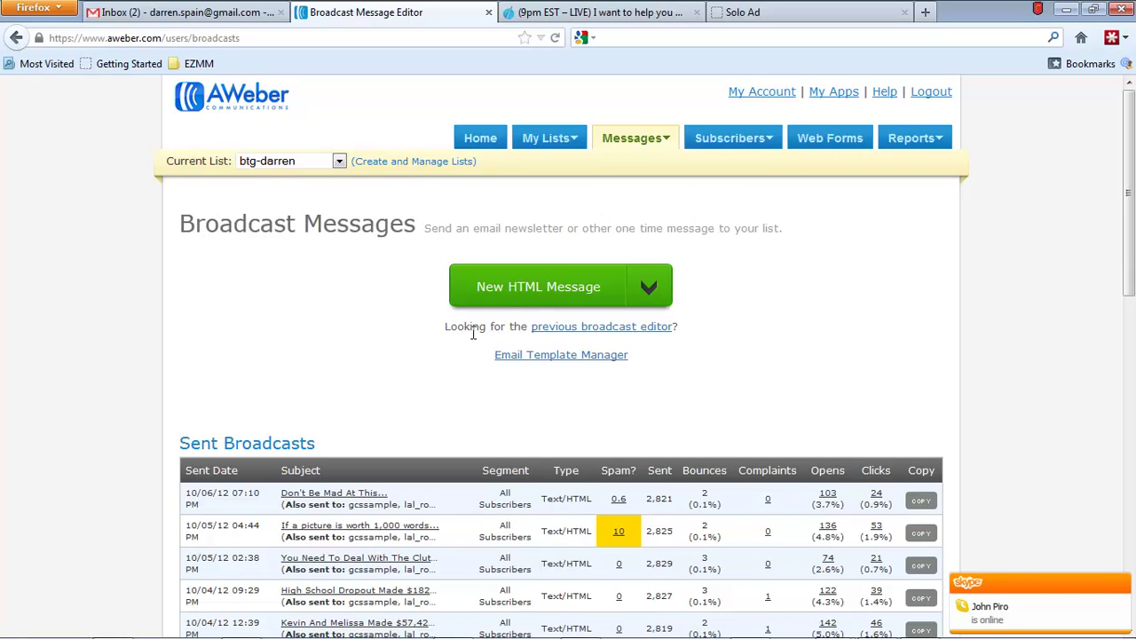
- Start a new HTML broadcast message in the drag-and-drop editor
click(536, 291)
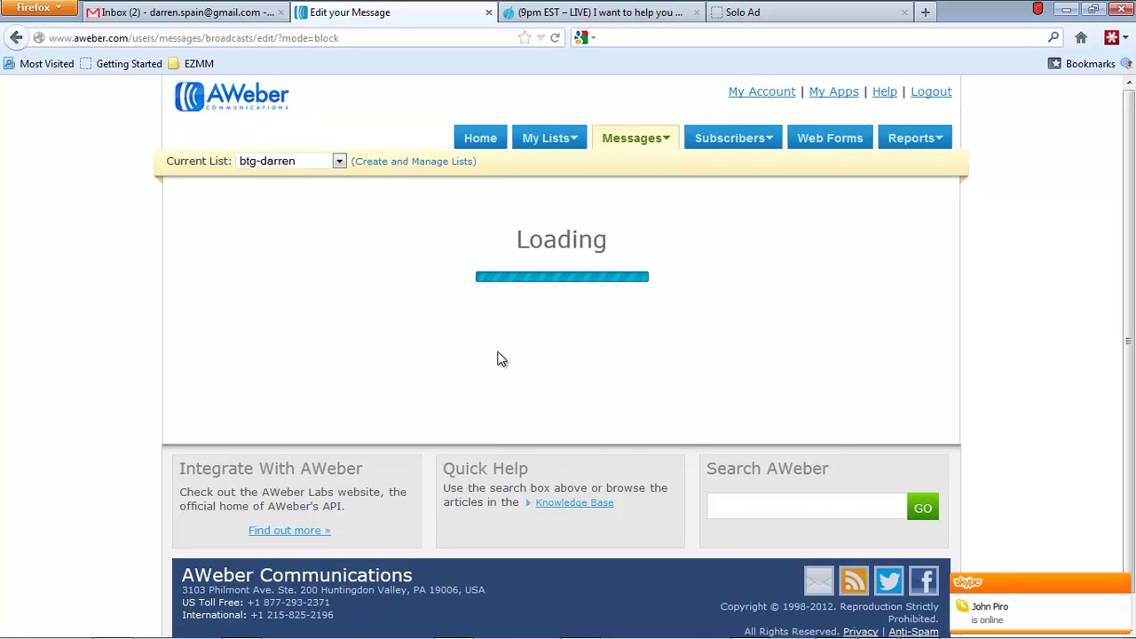
scroll(498, 358, down, 2)
scroll(499, 357, down, 5)
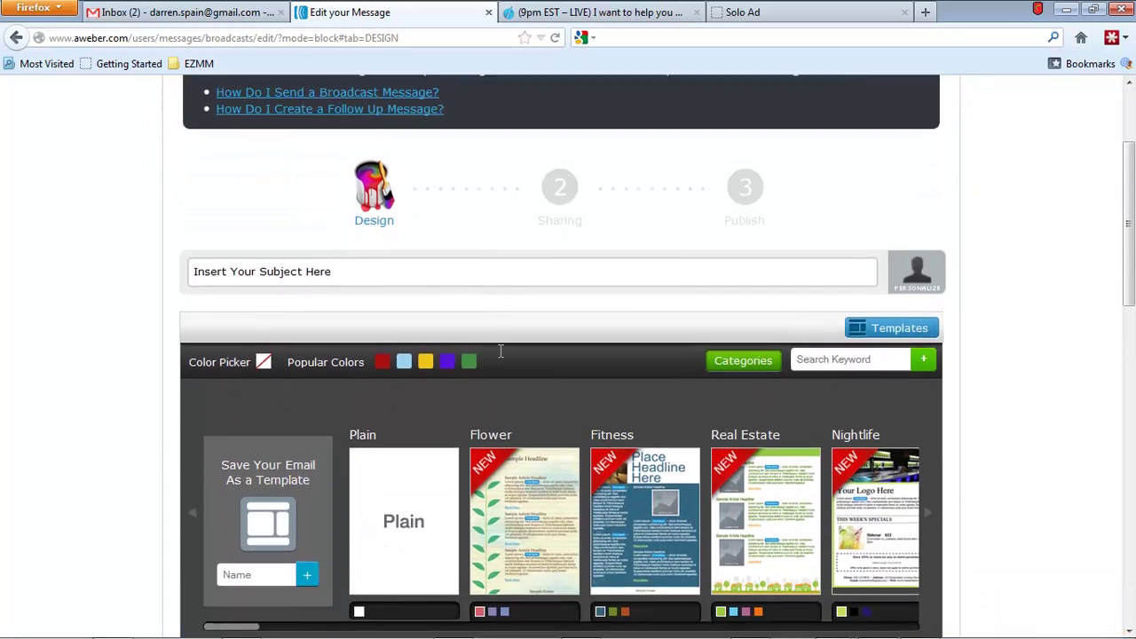
scroll(407, 190, up, 4)
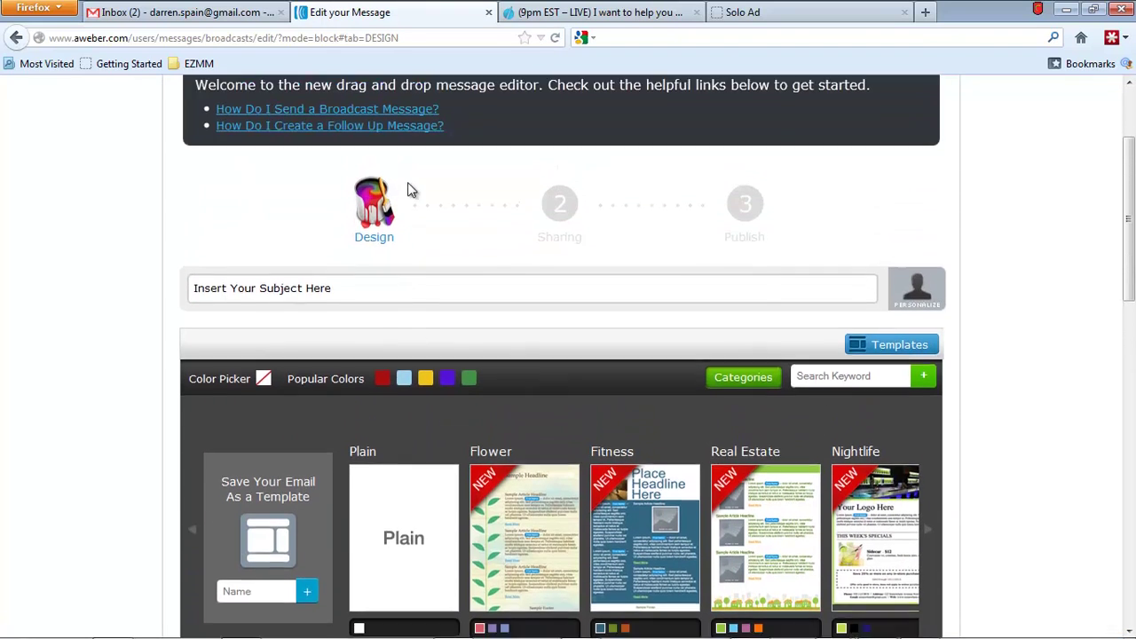
click(120, 14)
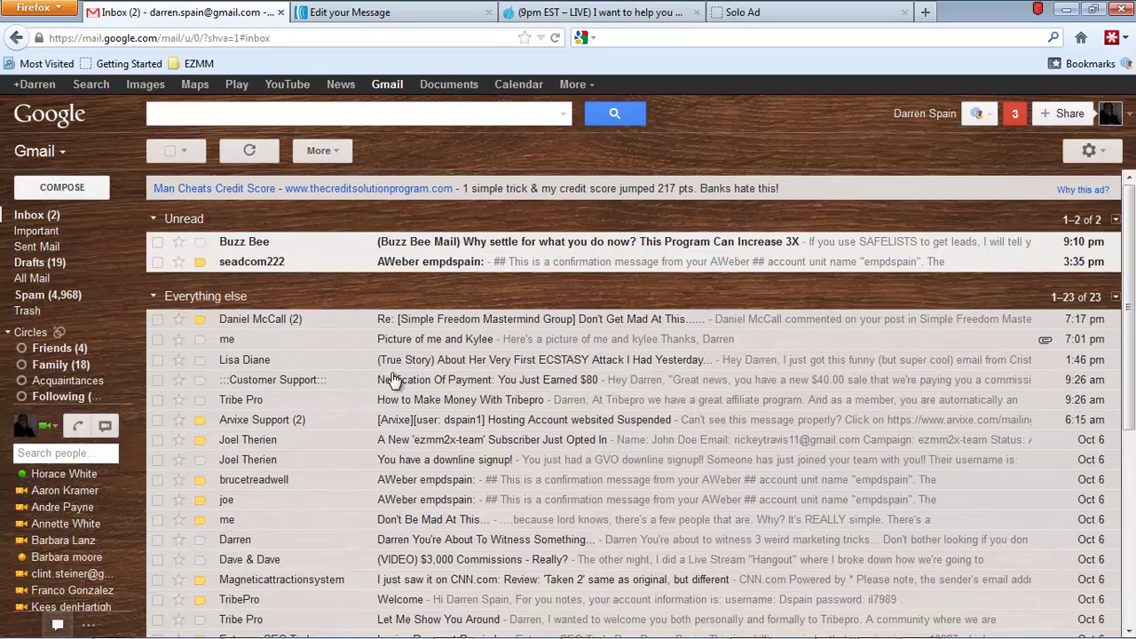
- Open the '(True Story) About Her Very First ECSTASY Attack...' email and copy its subject line
click(355, 359)
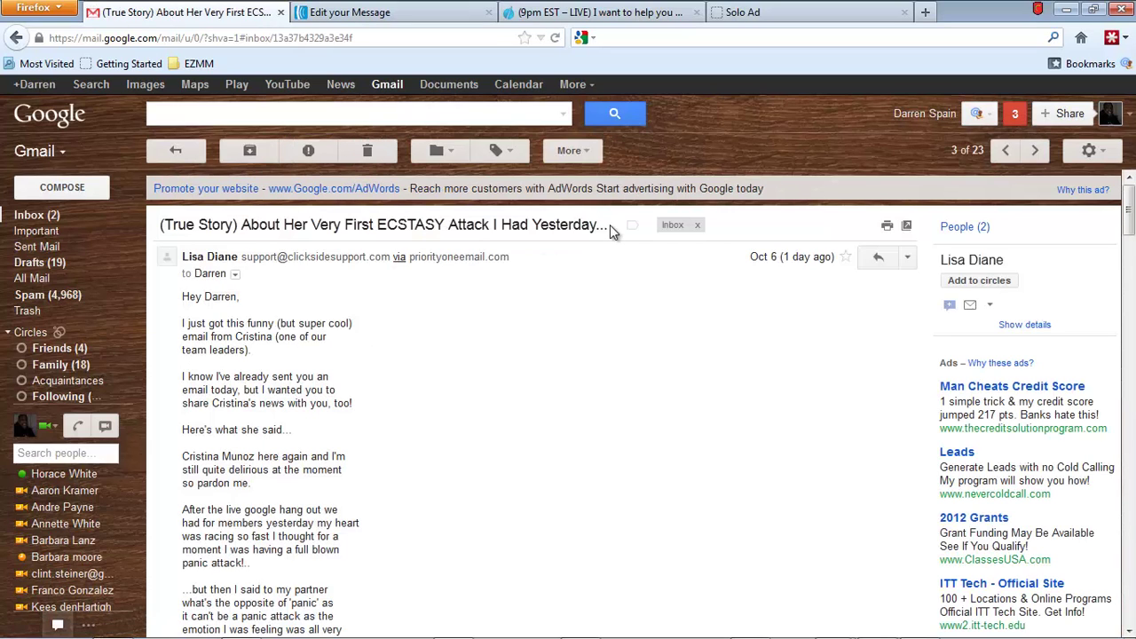
drag(610, 225, 240, 215)
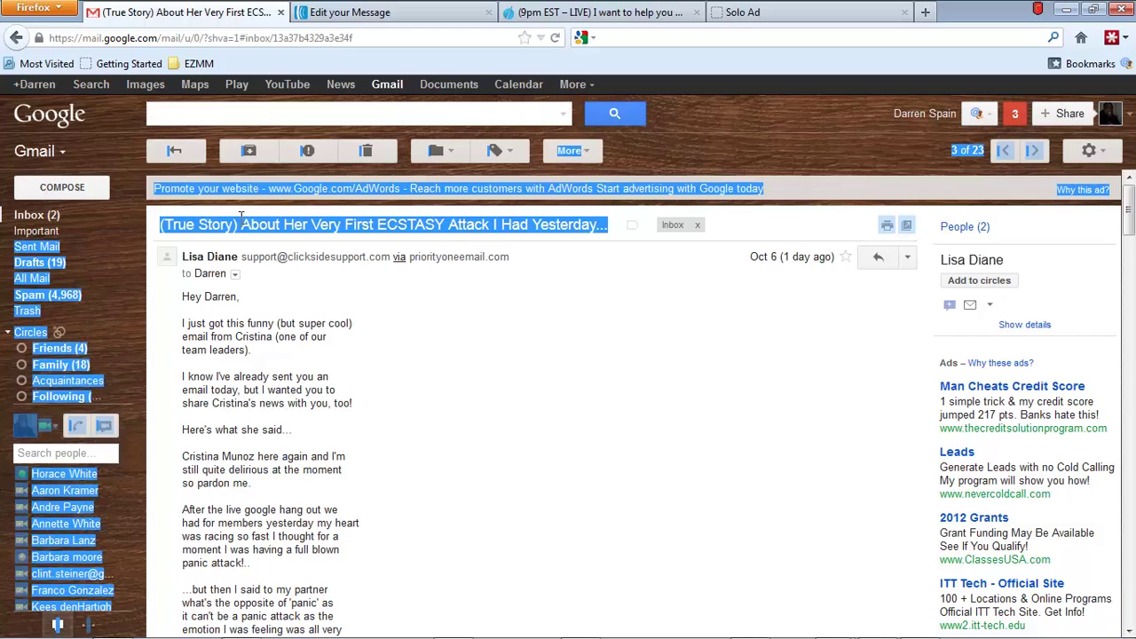
right_click(235, 227)
click(277, 256)
click(161, 225)
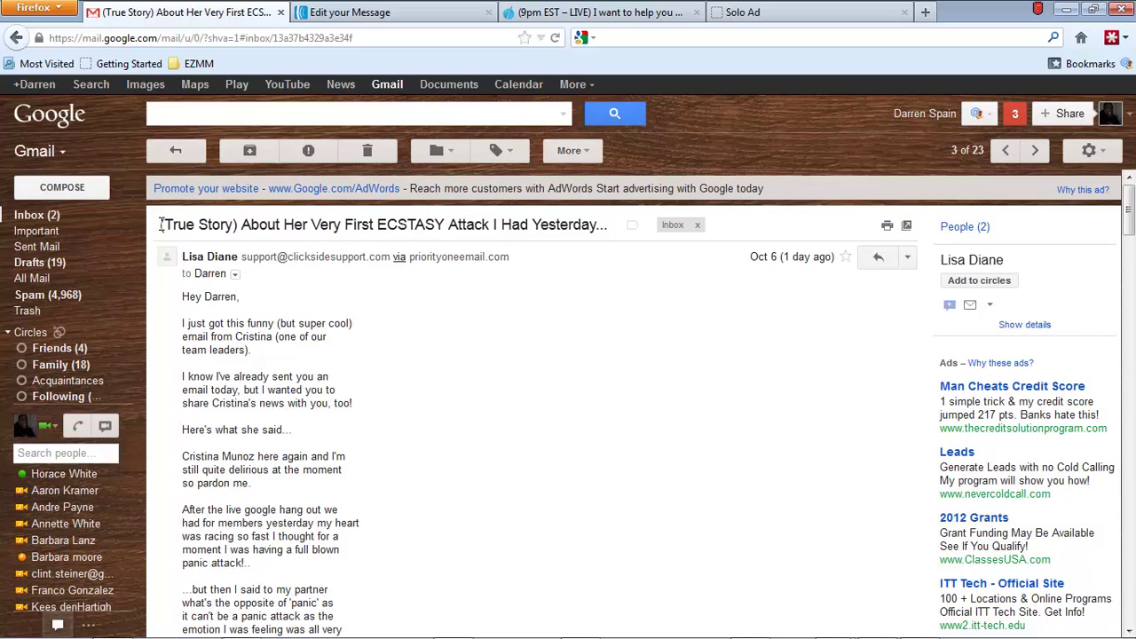
drag(160, 225, 634, 225)
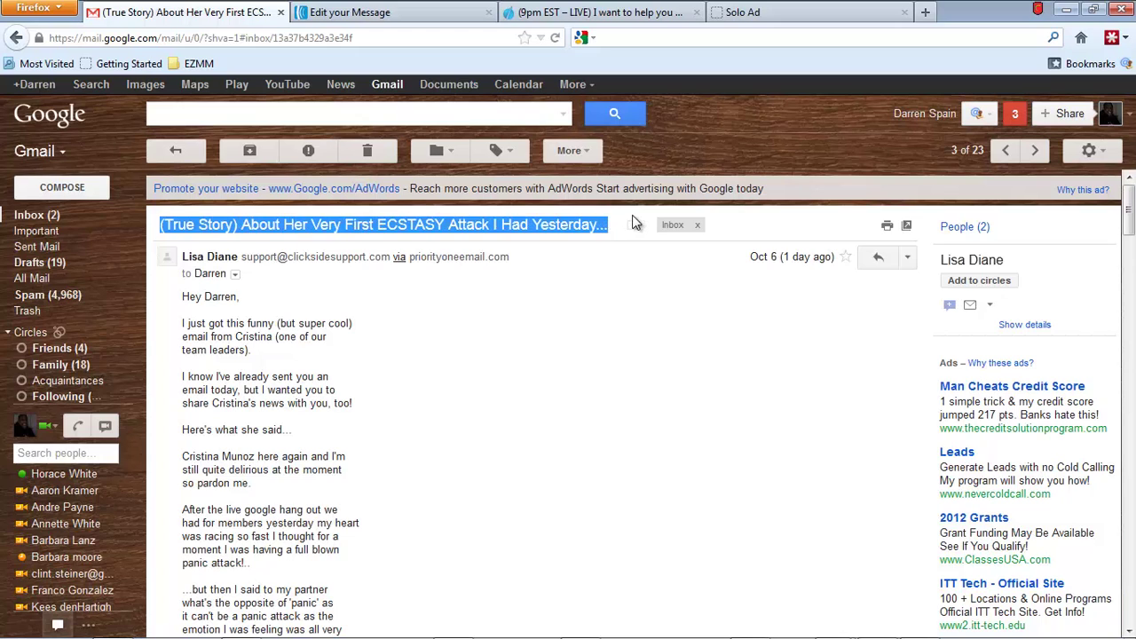
right_click(561, 225)
click(583, 249)
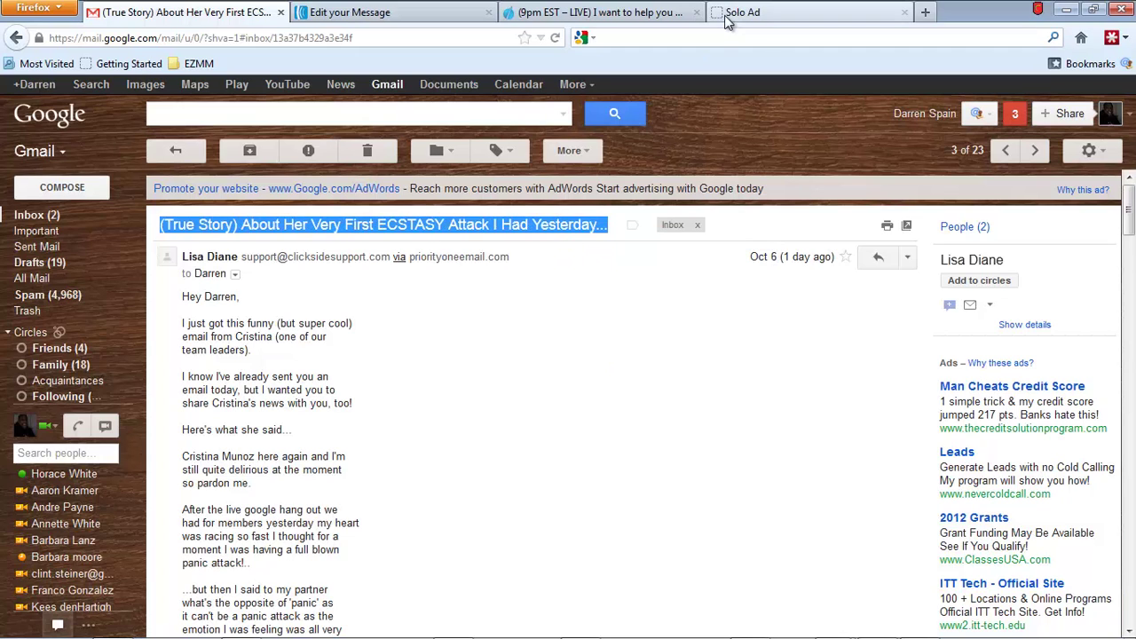
- Paste the copied ECSTASY Attack title into the broadcast's subject field
click(450, 14)
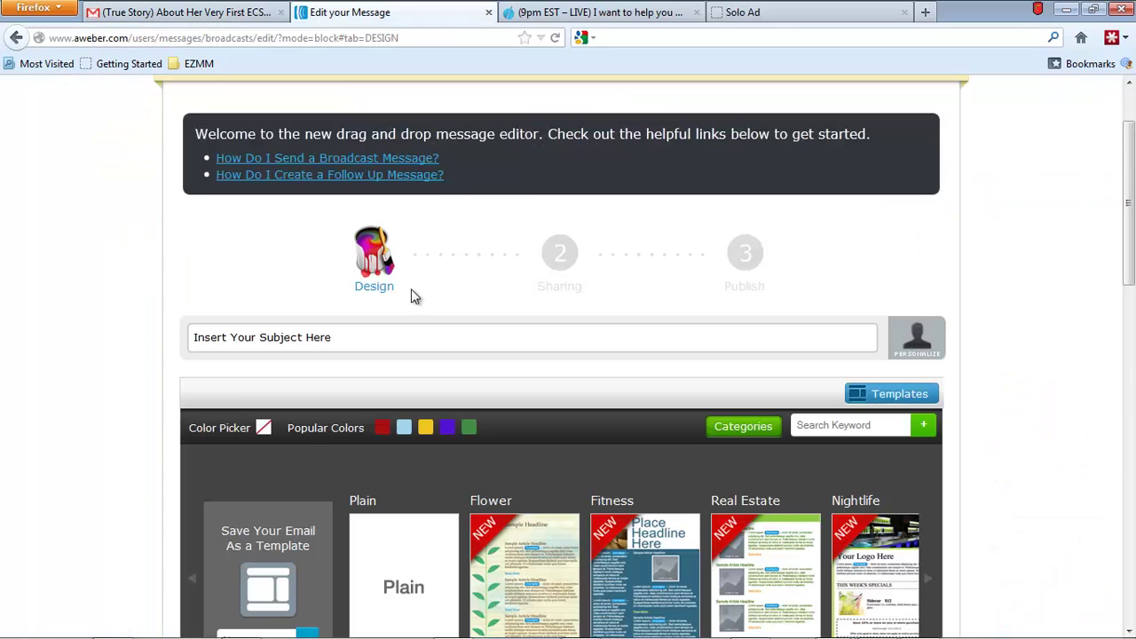
click(330, 338)
right_click(330, 338)
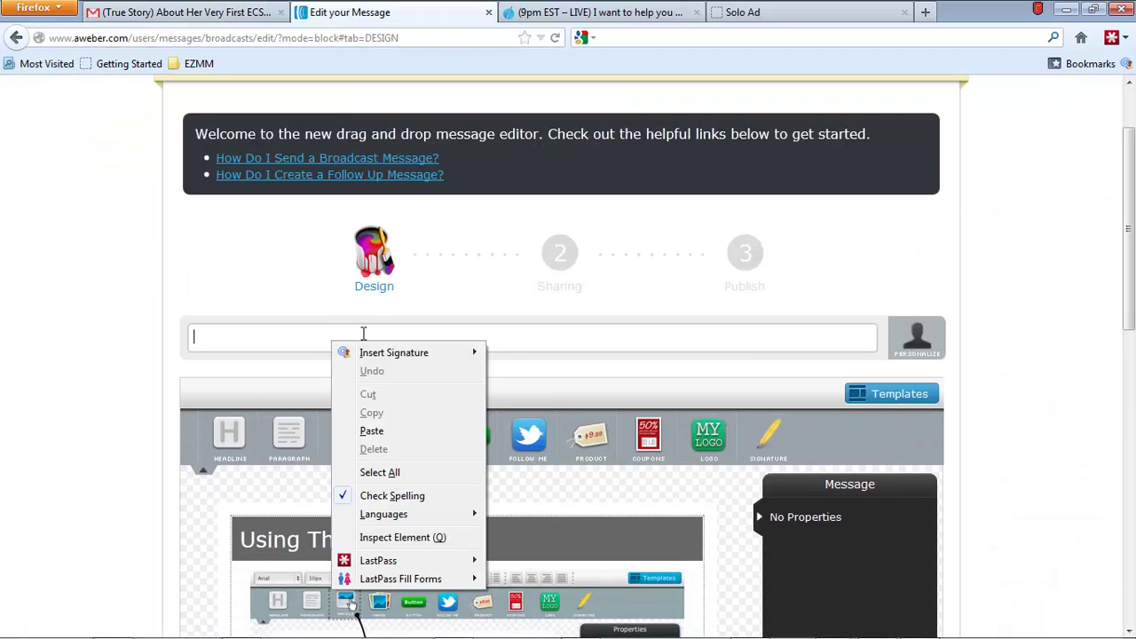
click(371, 432)
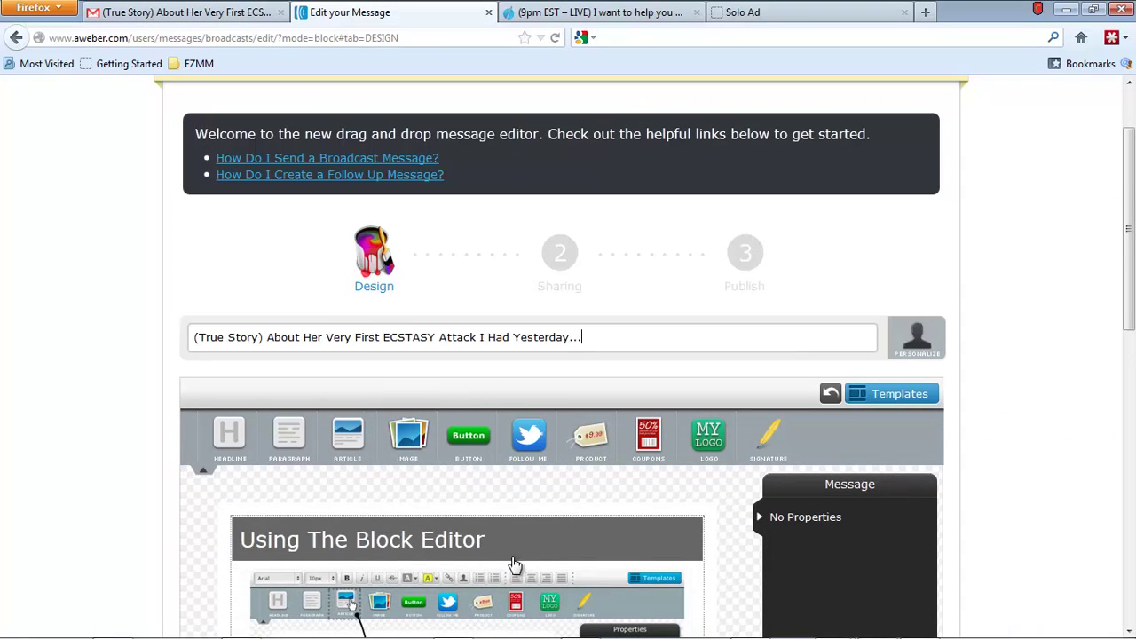
- Delete the sample Block Editor article and add a Paragraph block to the message
click(596, 571)
scroll(722, 495, down, 3)
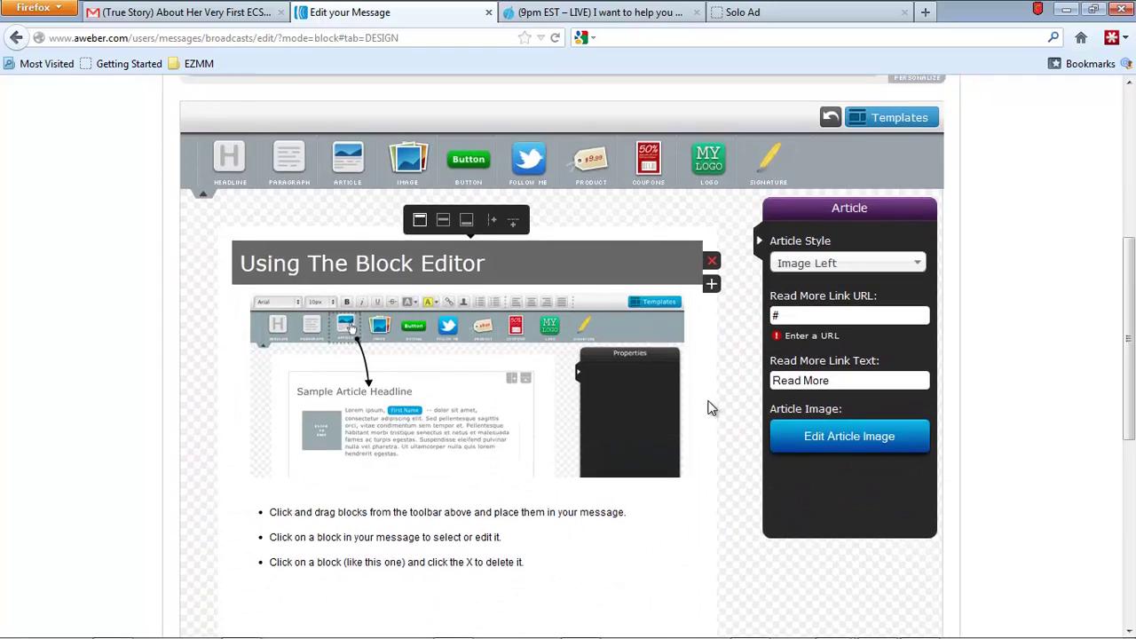
scroll(706, 412, up, 3)
scroll(705, 412, down, 3)
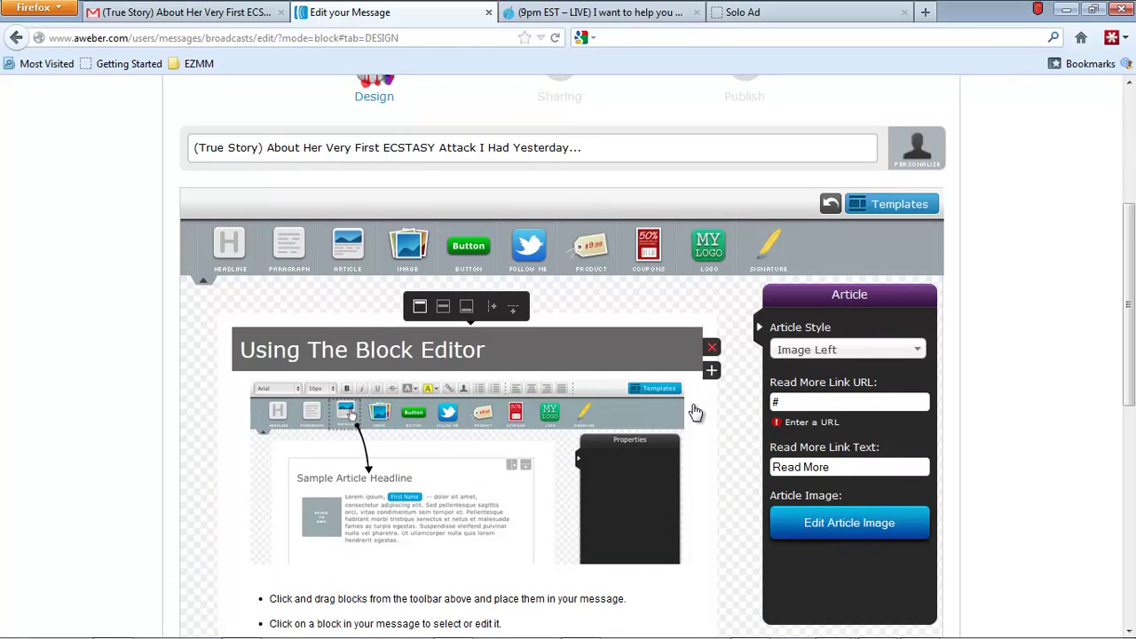
click(710, 349)
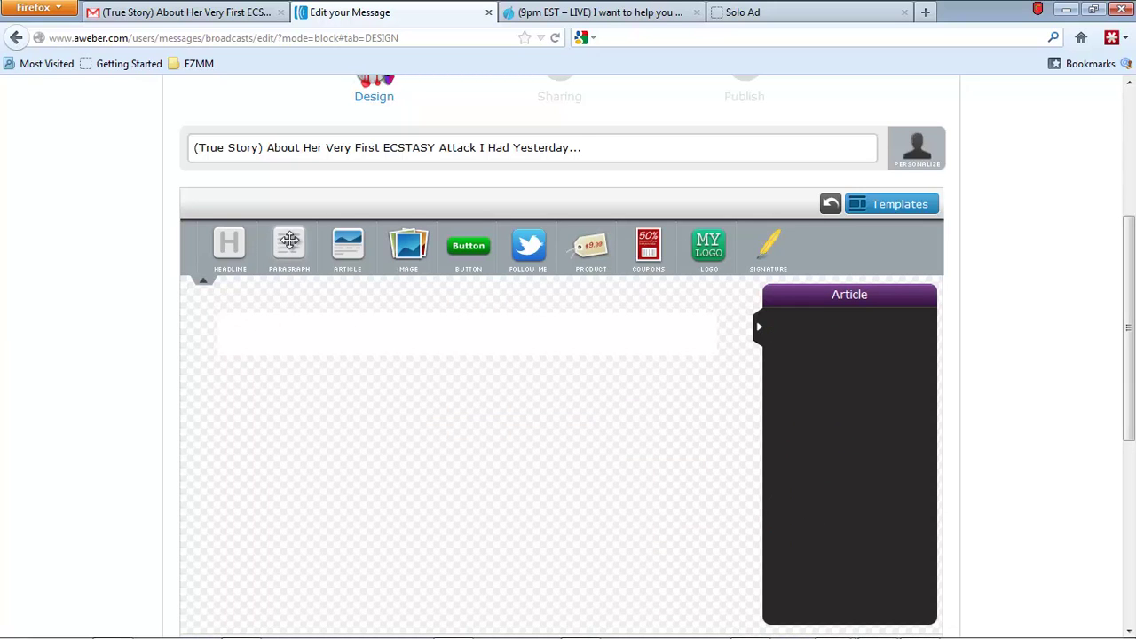
drag(290, 240, 310, 355)
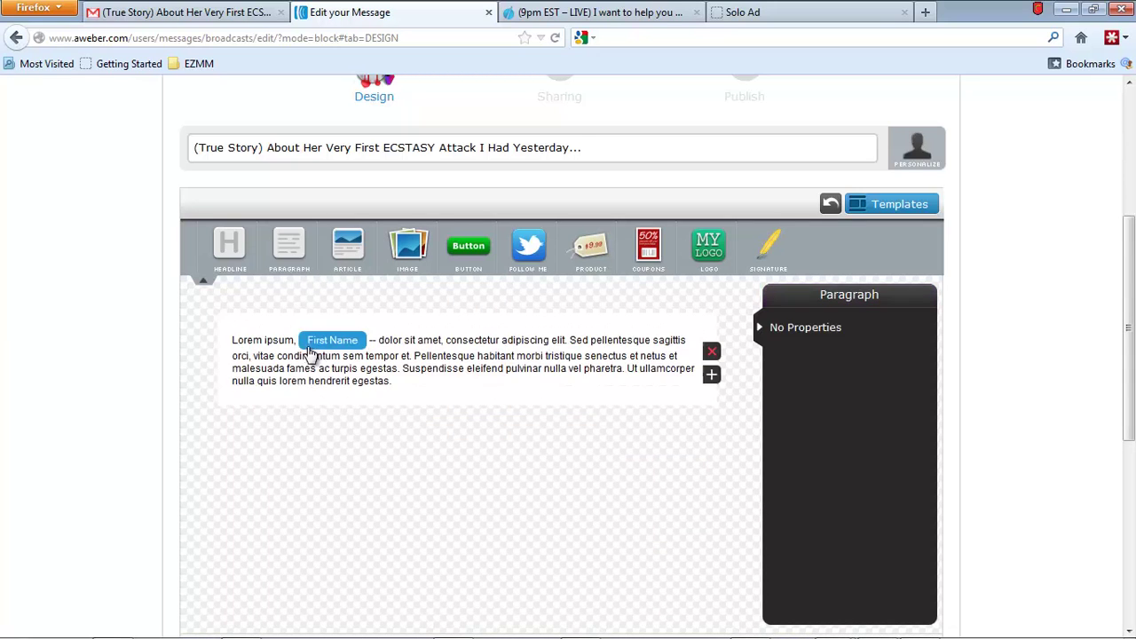
- Clear the Lorem ipsum placeholder and paste the full swiped email from Notepad++ into the paragraph
click(376, 371)
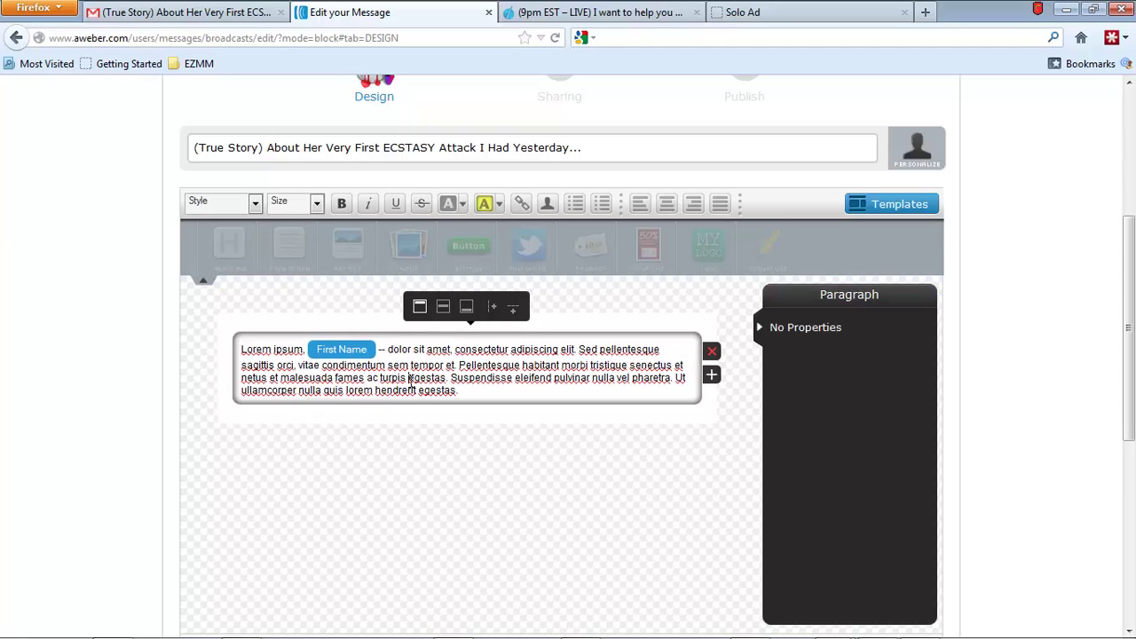
key(ctrl+a)
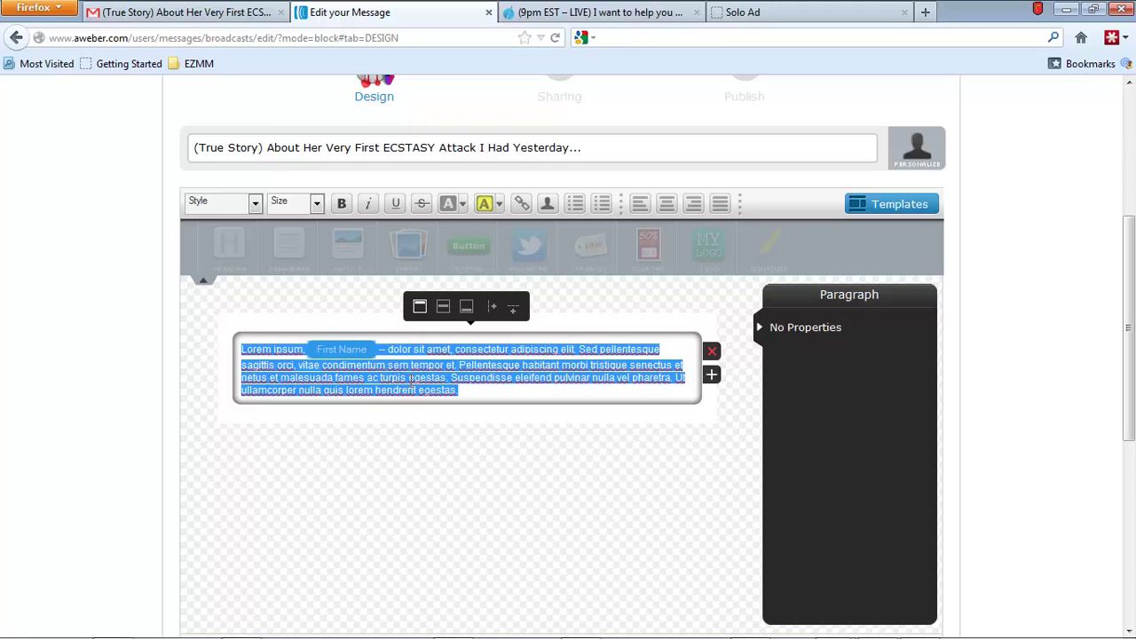
key(BackSpace)
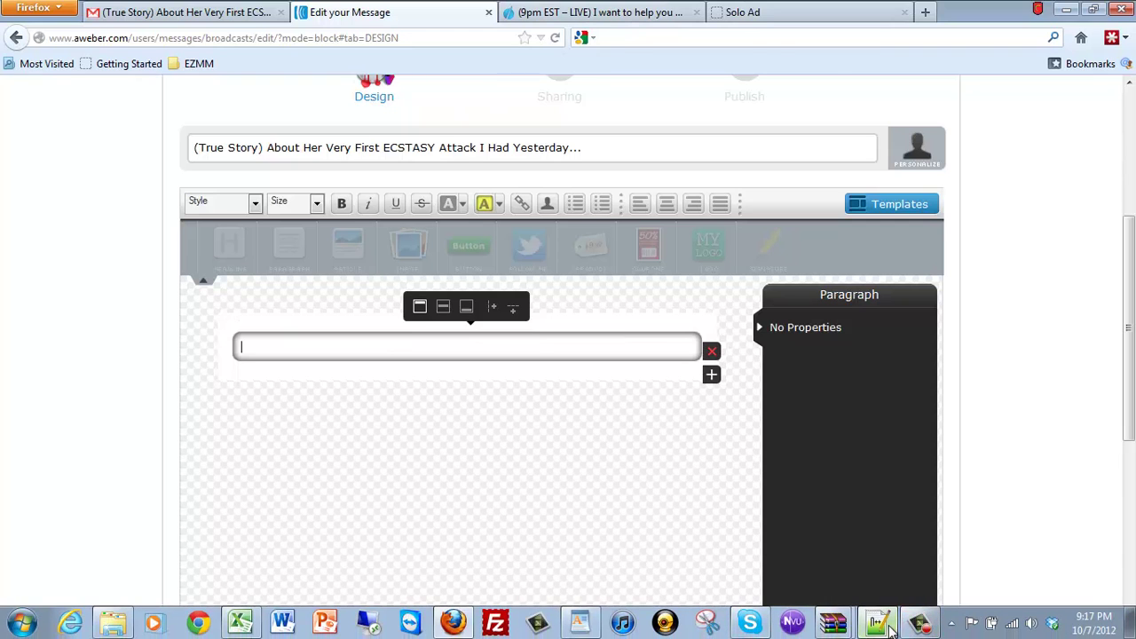
click(877, 623)
right_click(483, 220)
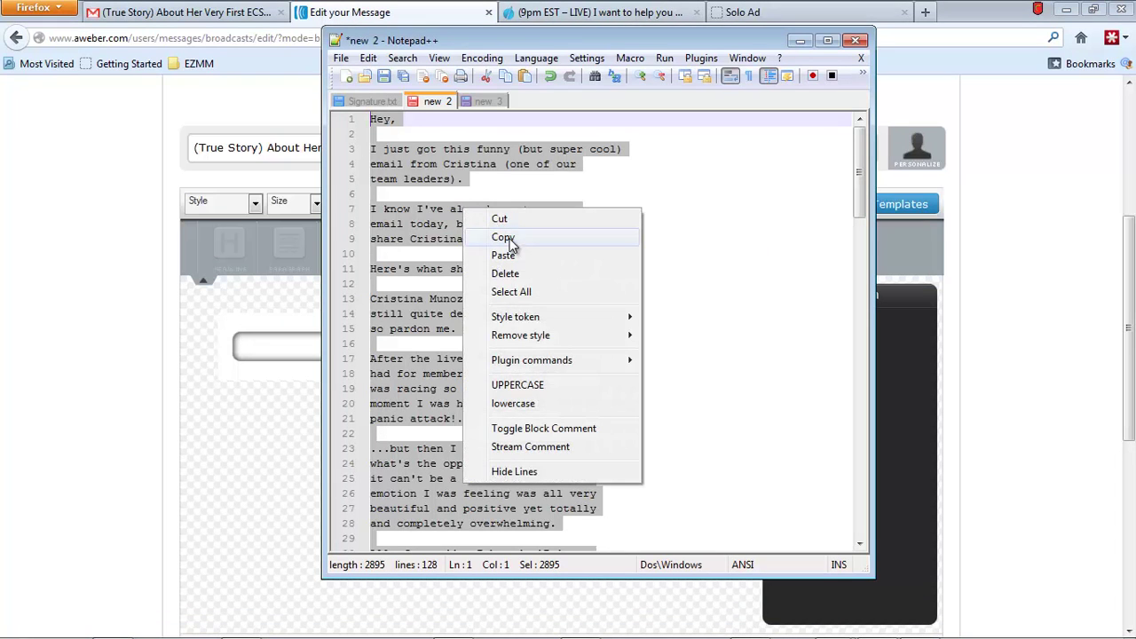
click(508, 238)
click(257, 343)
right_click(257, 343)
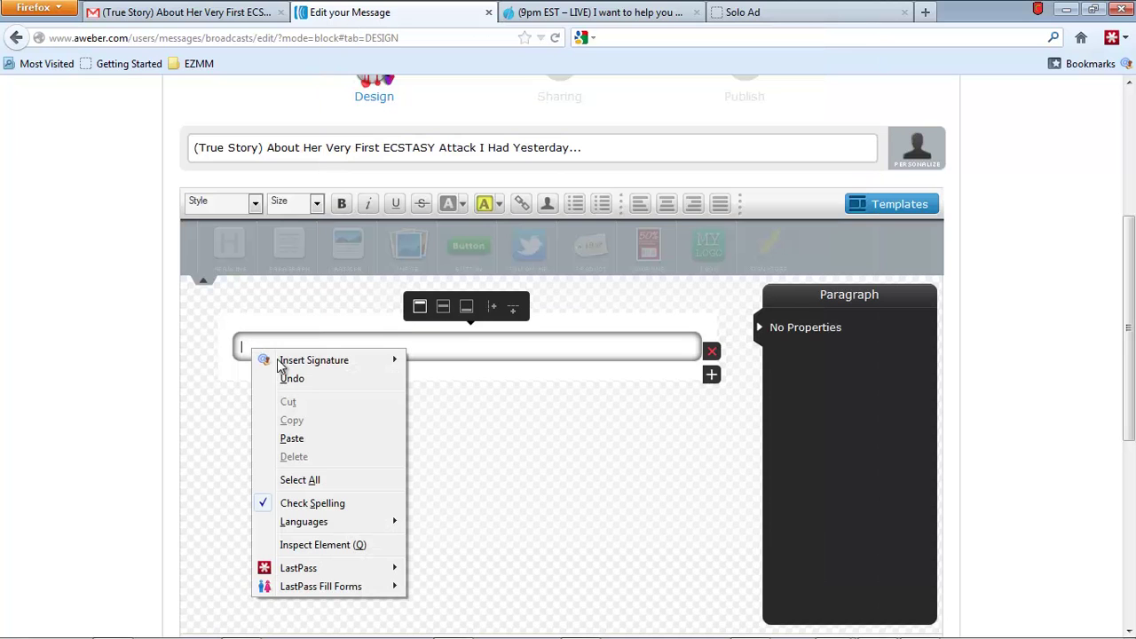
click(291, 438)
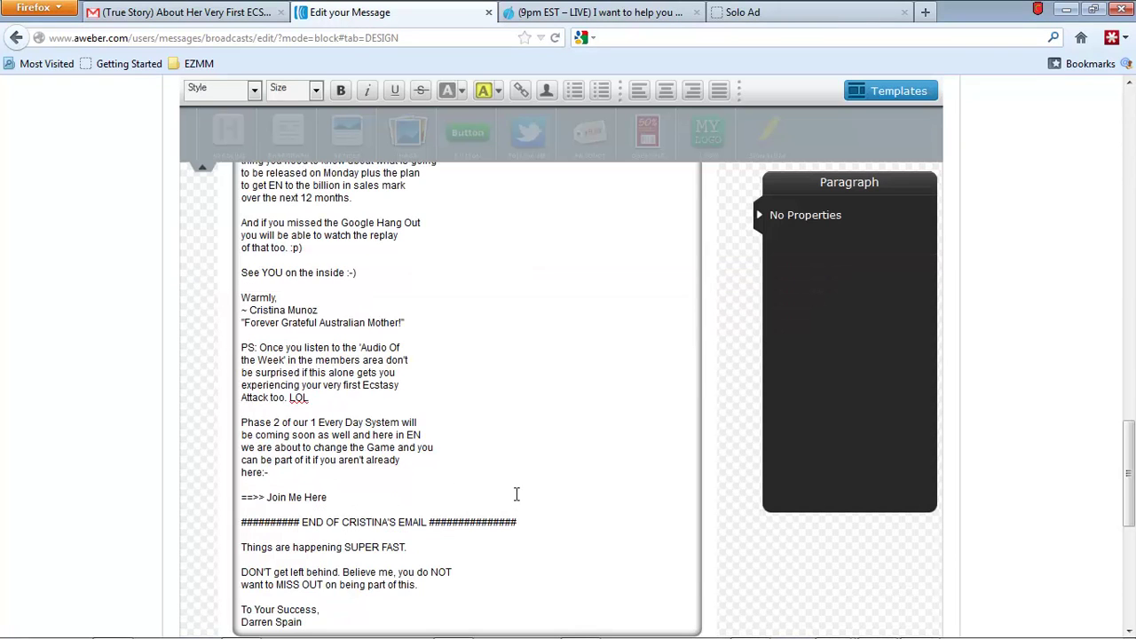
- Locate the 'Click Here To Watch The Video' line and copy the video URL from Signature.txt line 7
scroll(431, 438, down, 5)
scroll(390, 340, up, 10)
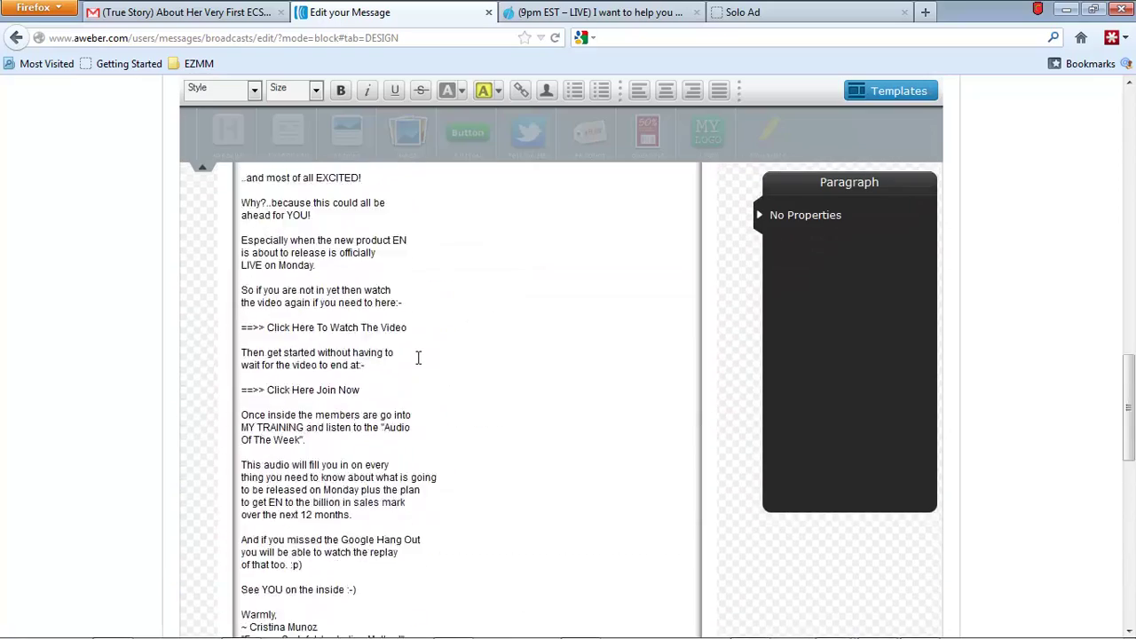
scroll(418, 358, up, 10)
scroll(584, 462, down, 5)
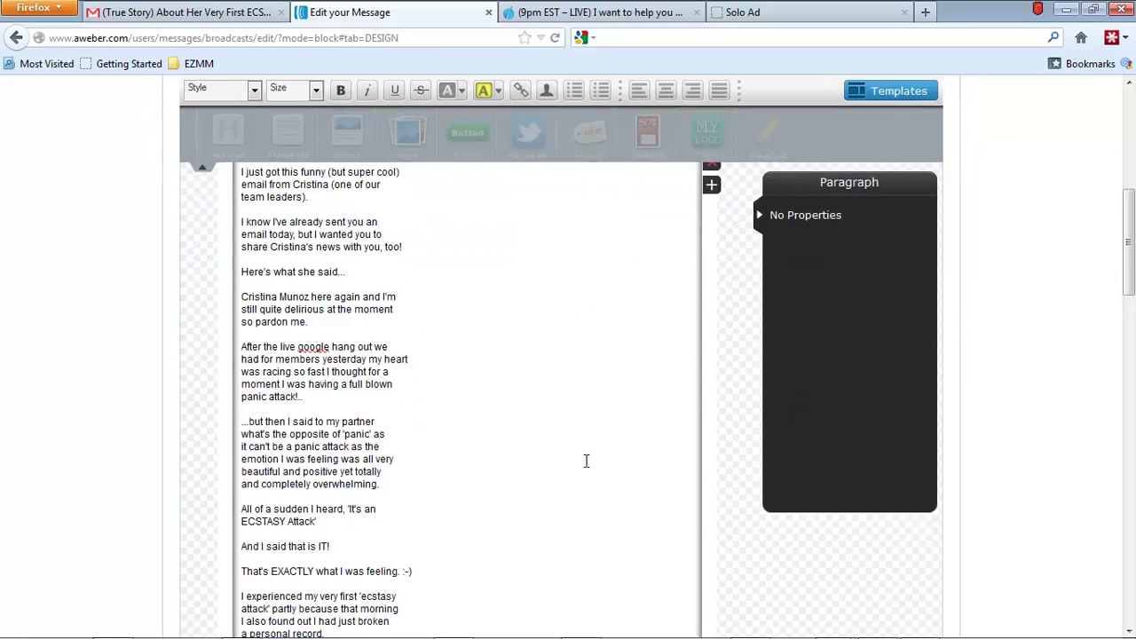
scroll(585, 461, up, 3)
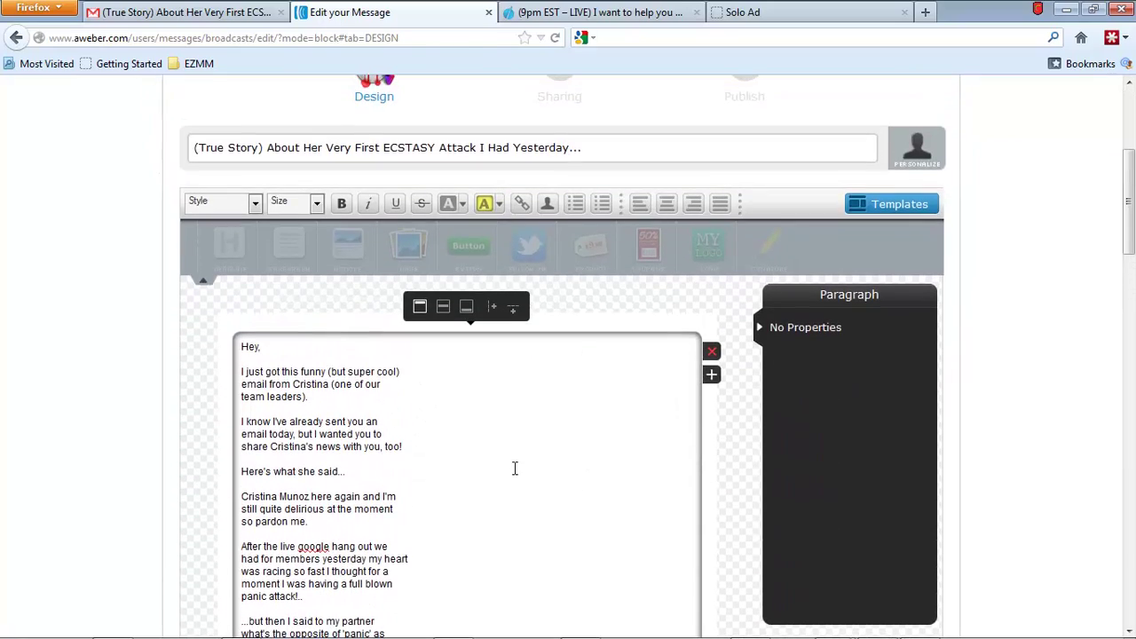
scroll(514, 468, down, 8)
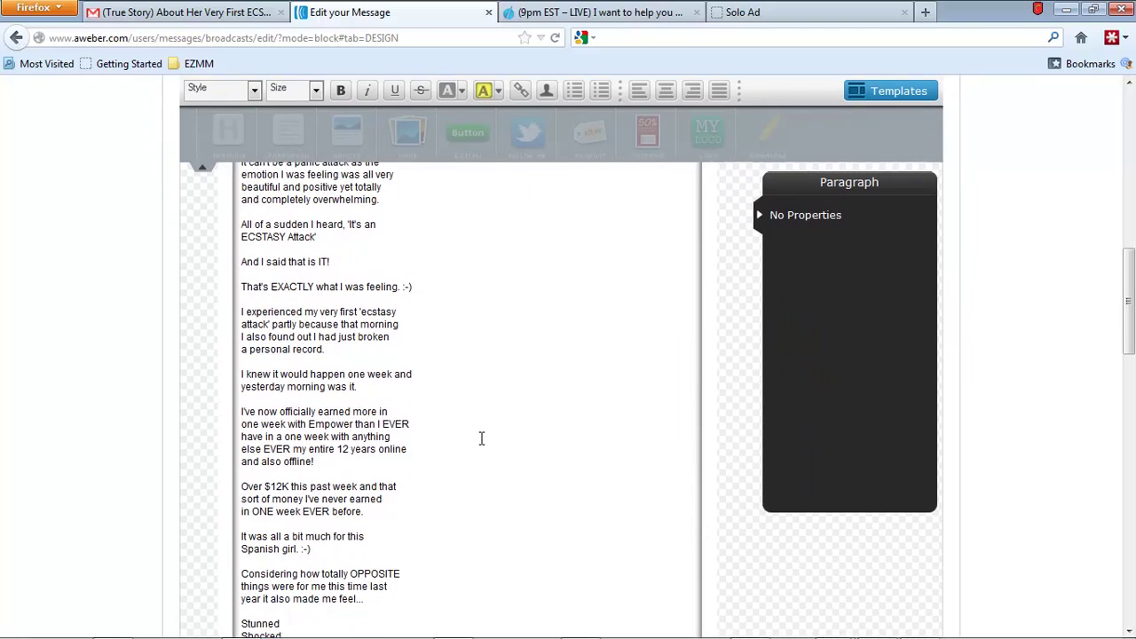
scroll(481, 438, down, 6)
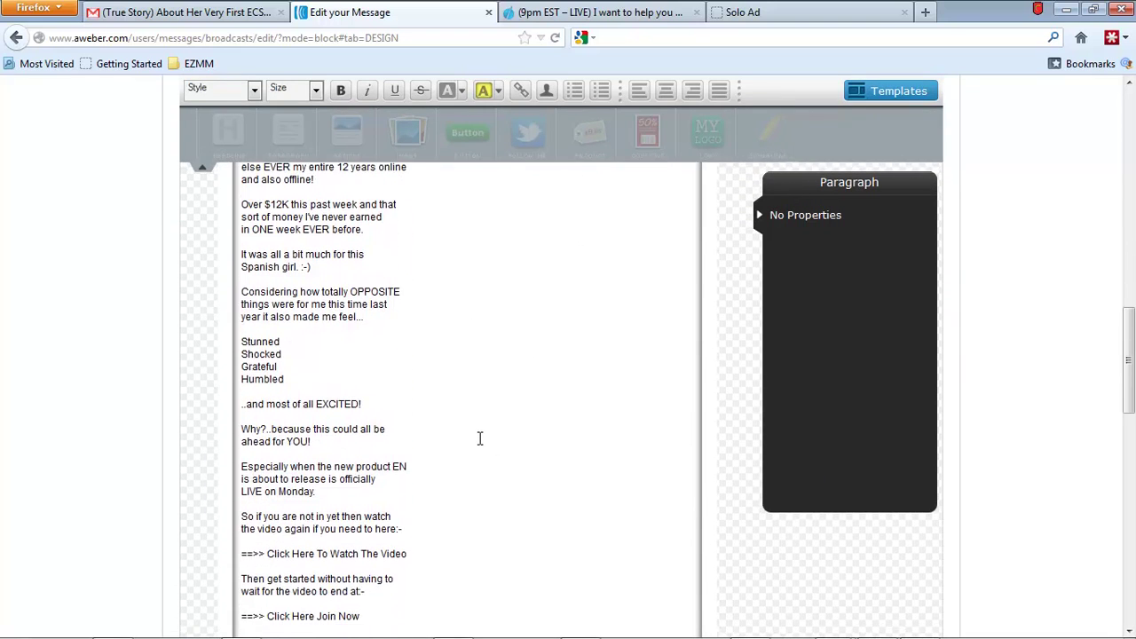
scroll(421, 454, down, 2)
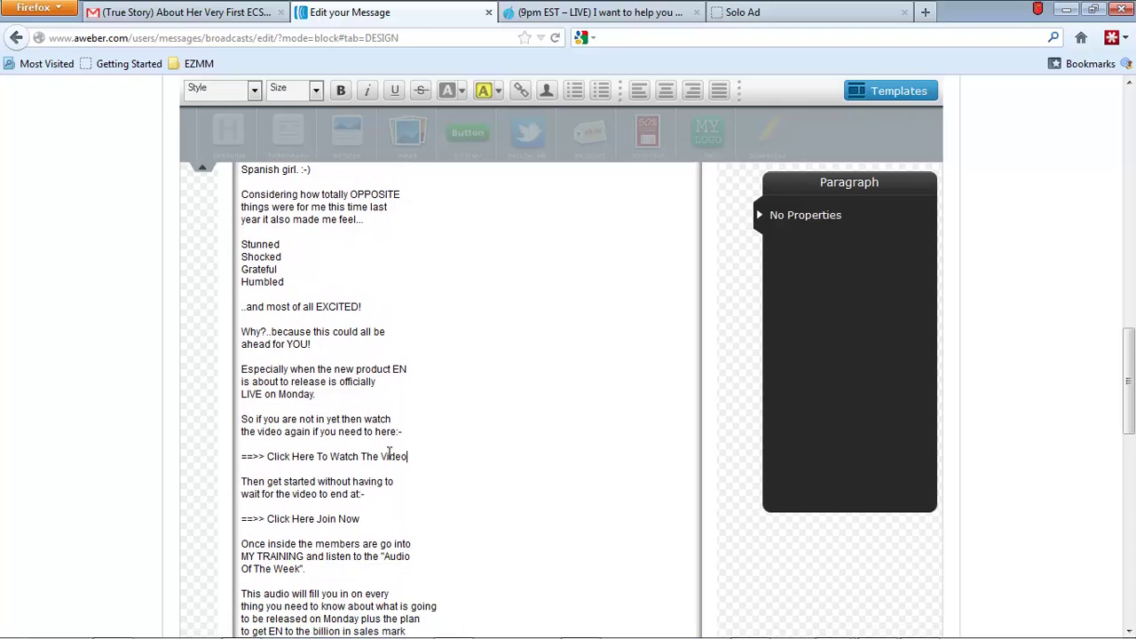
drag(407, 456, 268, 457)
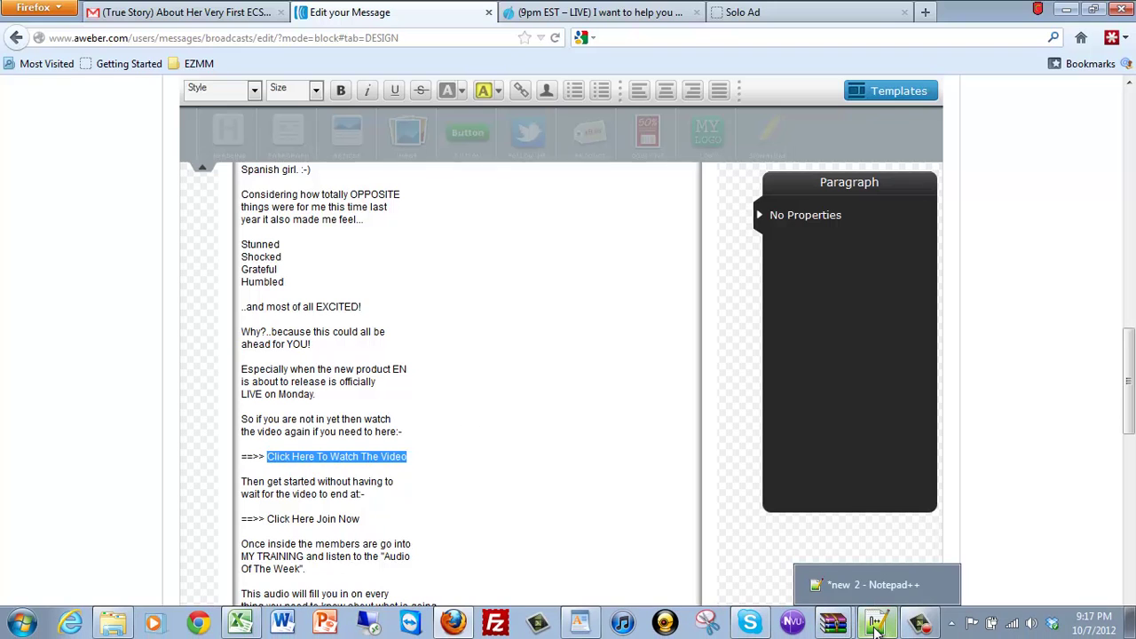
click(875, 629)
click(373, 100)
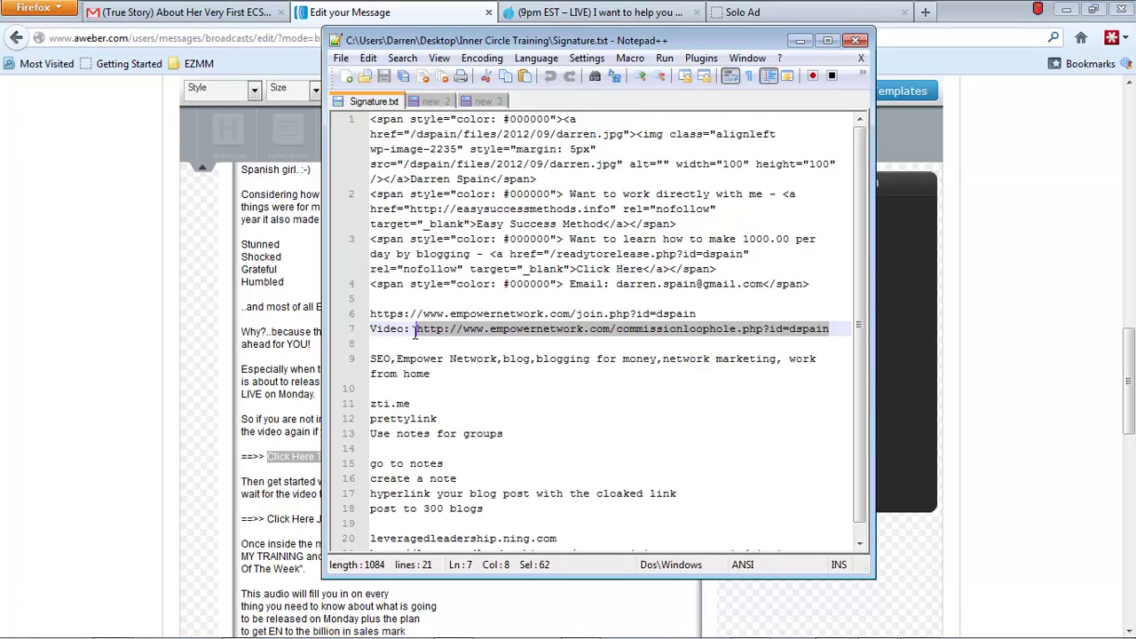
click(837, 332)
drag(837, 332, 415, 330)
right_click(461, 332)
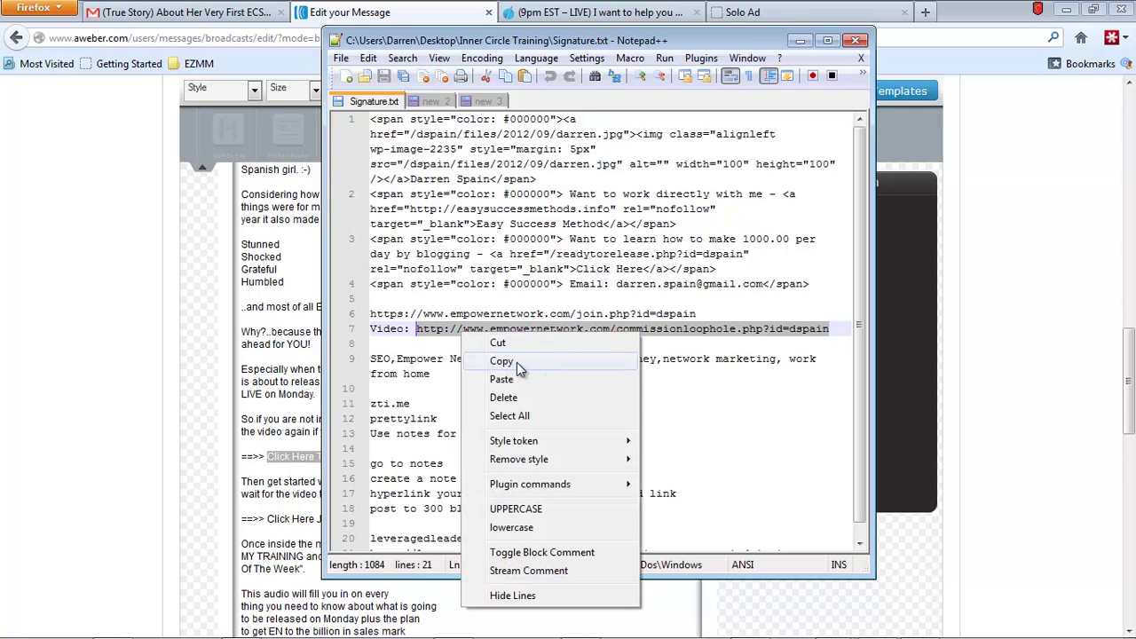
click(516, 362)
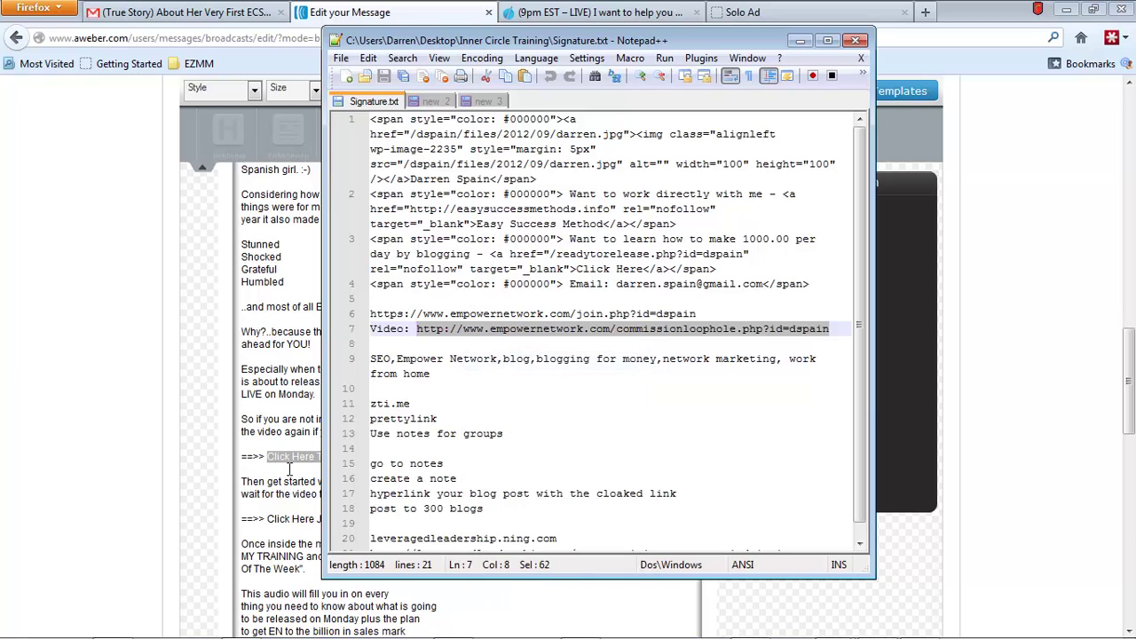
- Link 'Click Here To Watch The Video' to the copied commissionloophole.php URL
click(289, 458)
drag(398, 458, 264, 452)
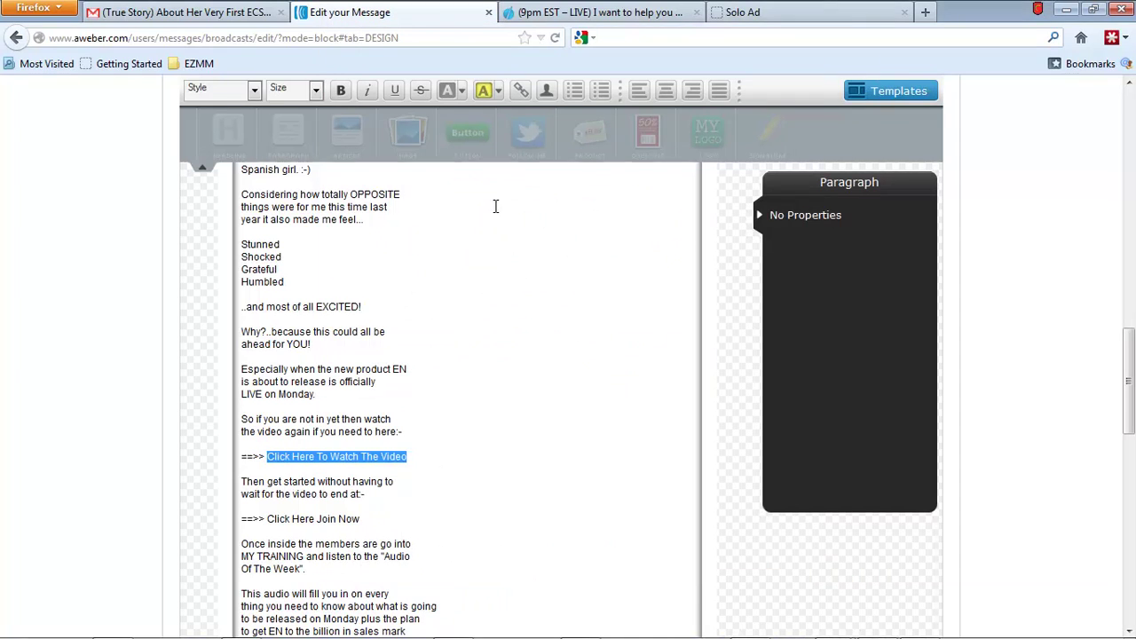
click(521, 90)
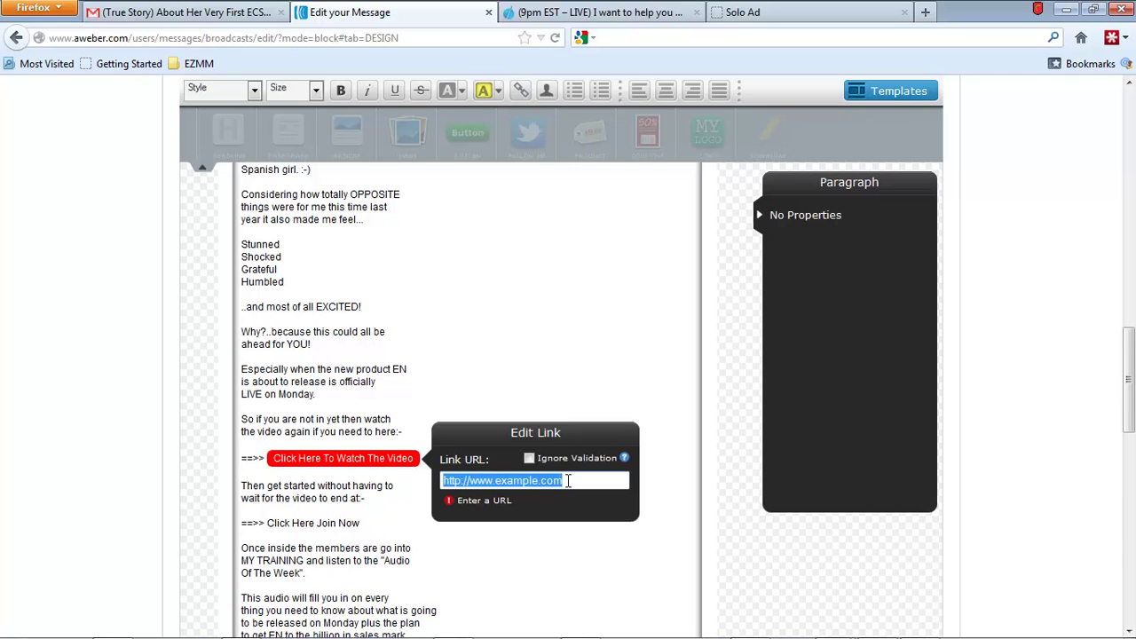
key(ctrl+v)
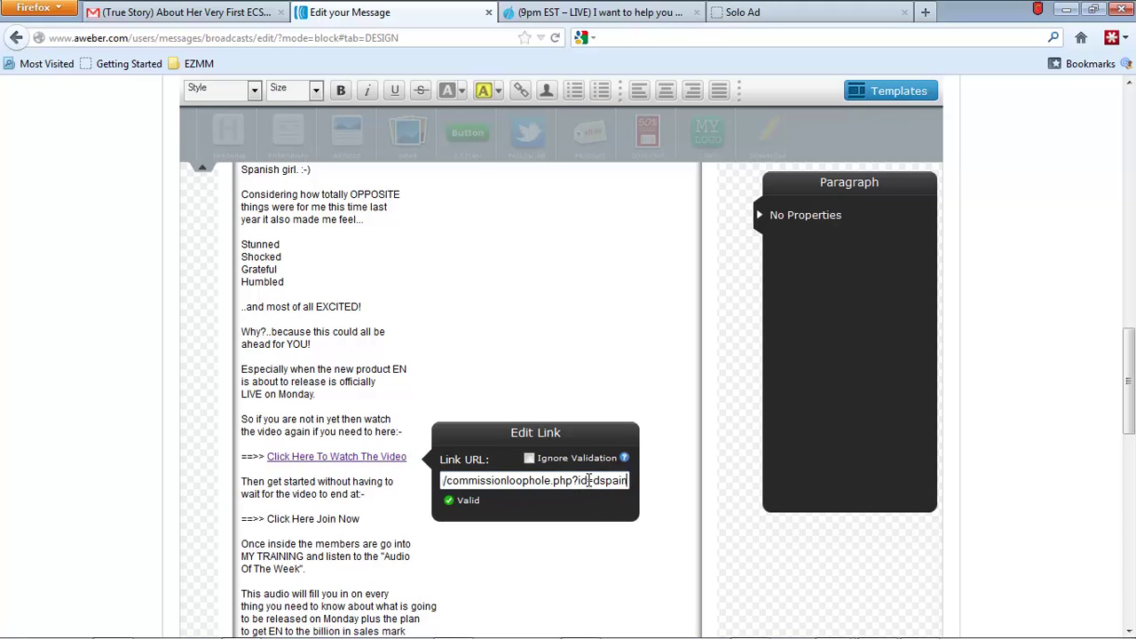
drag(592, 480, 642, 480)
click(652, 401)
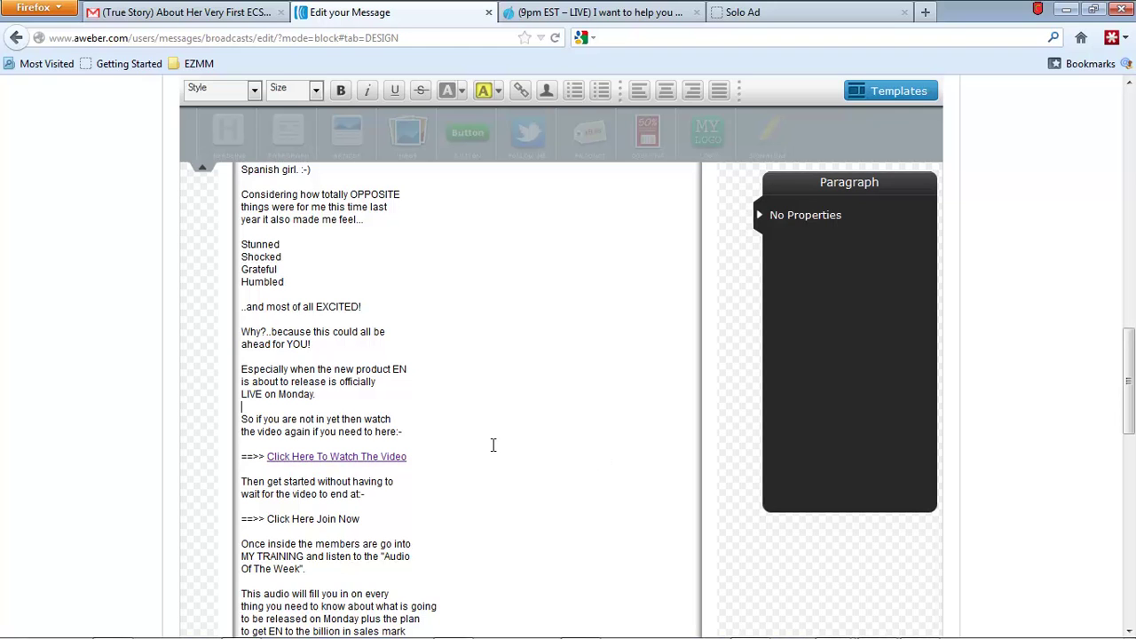
- Copy the Empower Network join page URL from line 6 of the notes file
scroll(492, 445, down, 2)
scroll(492, 445, down, 2)
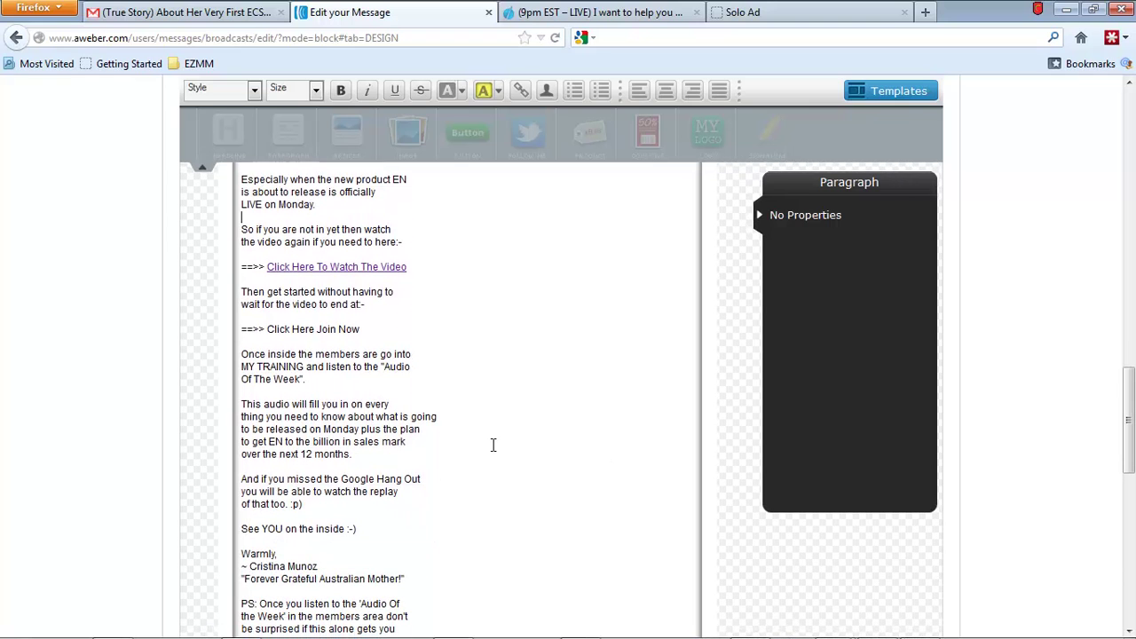
scroll(492, 445, down, 2)
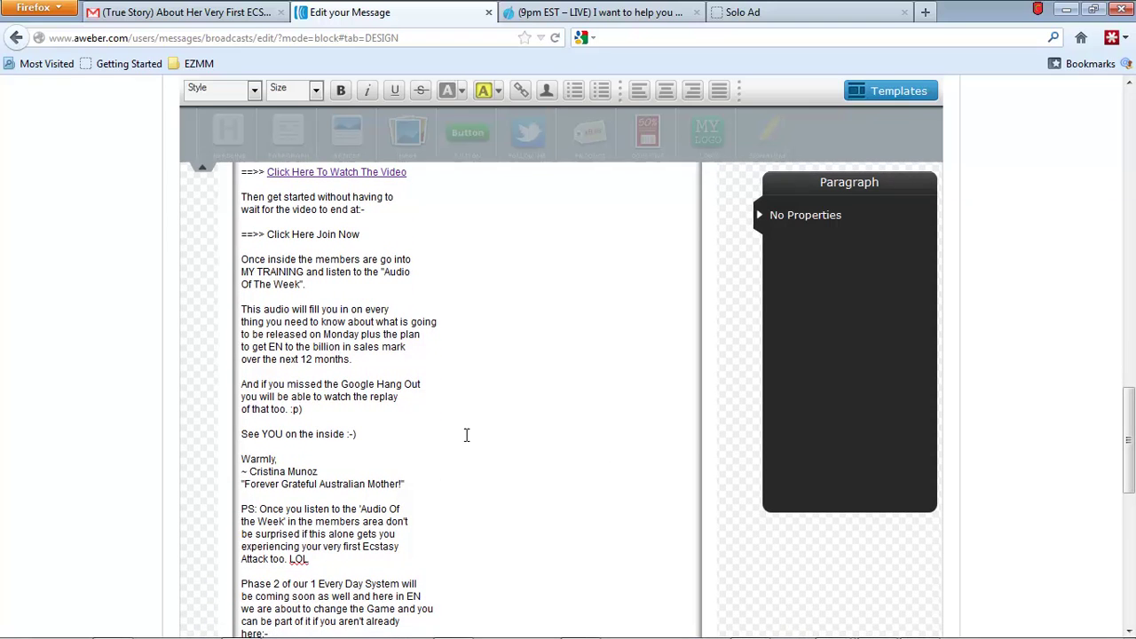
drag(363, 236, 274, 230)
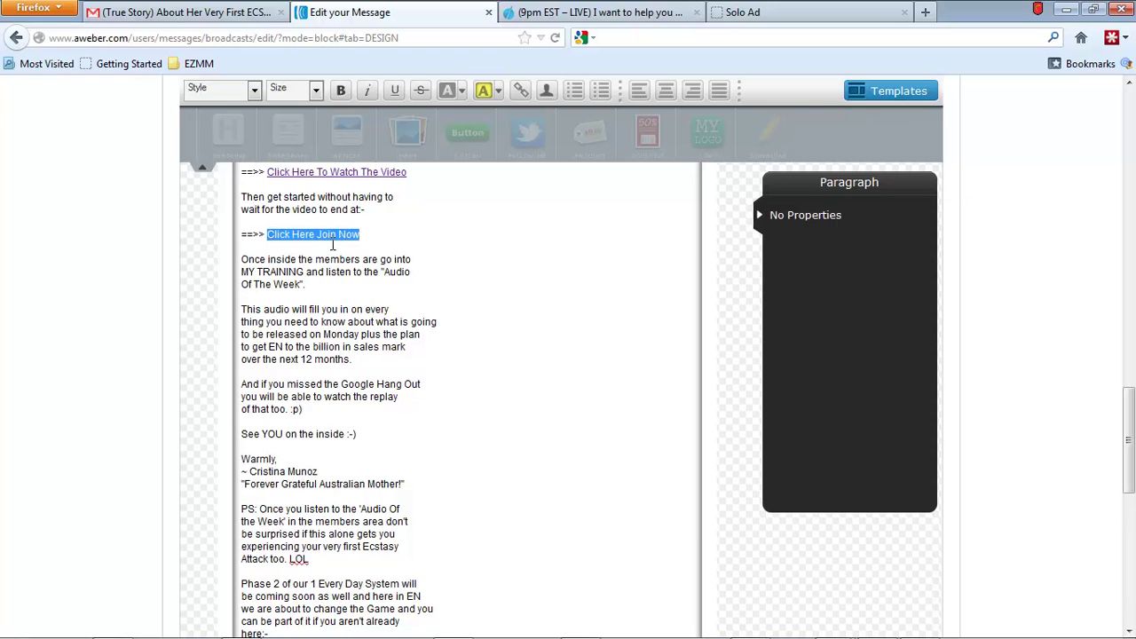
key(alt+Tab)
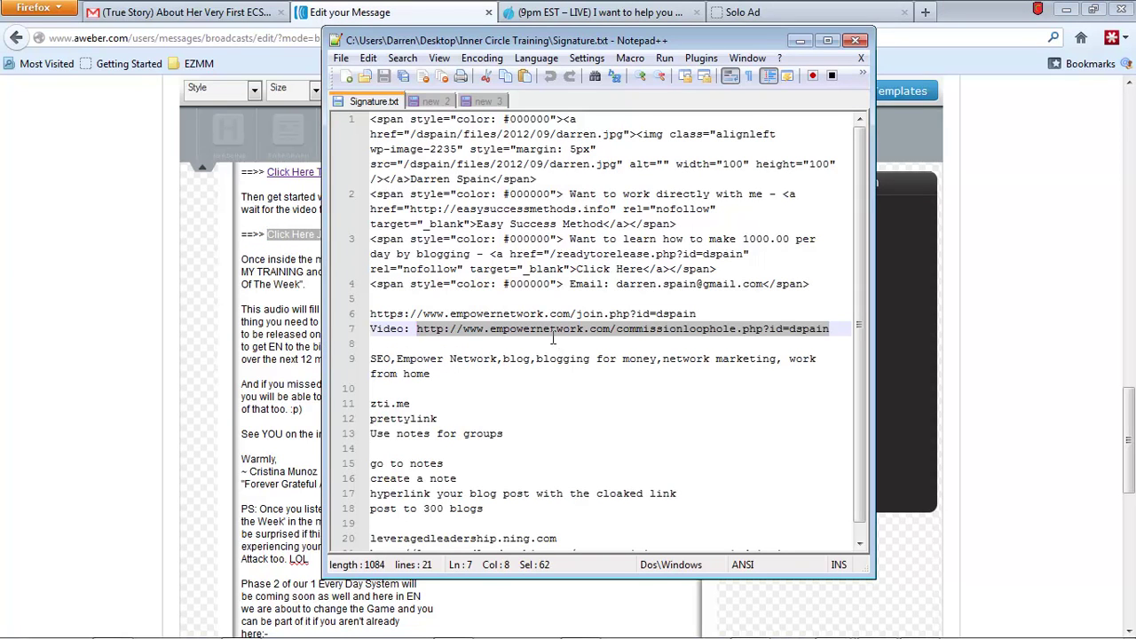
drag(698, 314, 370, 314)
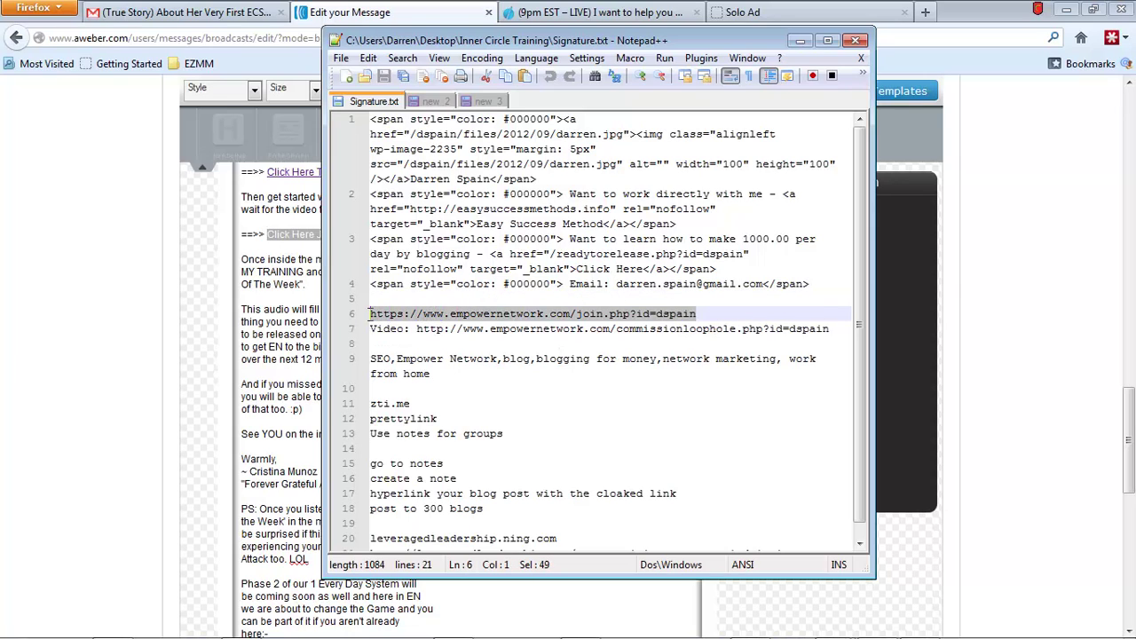
right_click(518, 319)
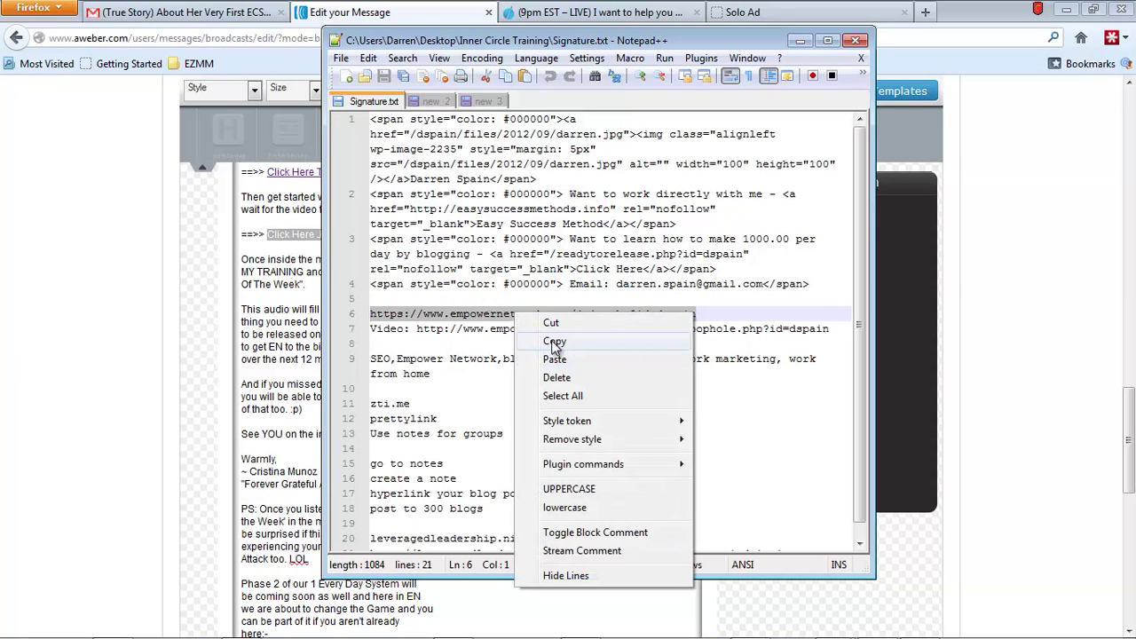
click(554, 343)
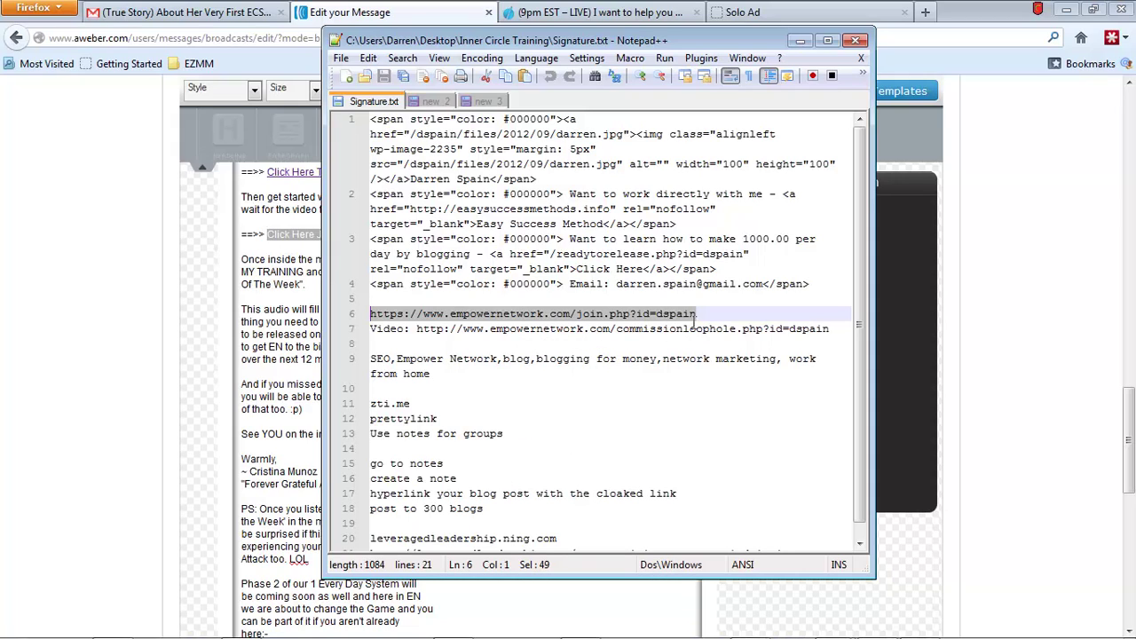
- Link the 'Click Here Join Now' text to the copied join.php URL
click(362, 248)
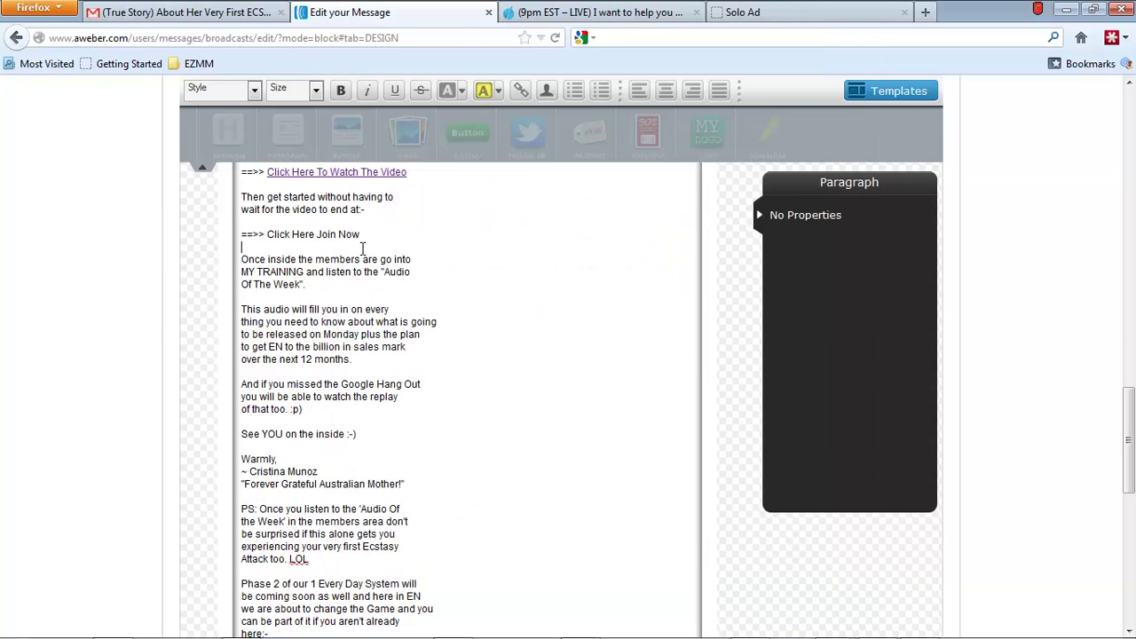
drag(359, 236, 270, 232)
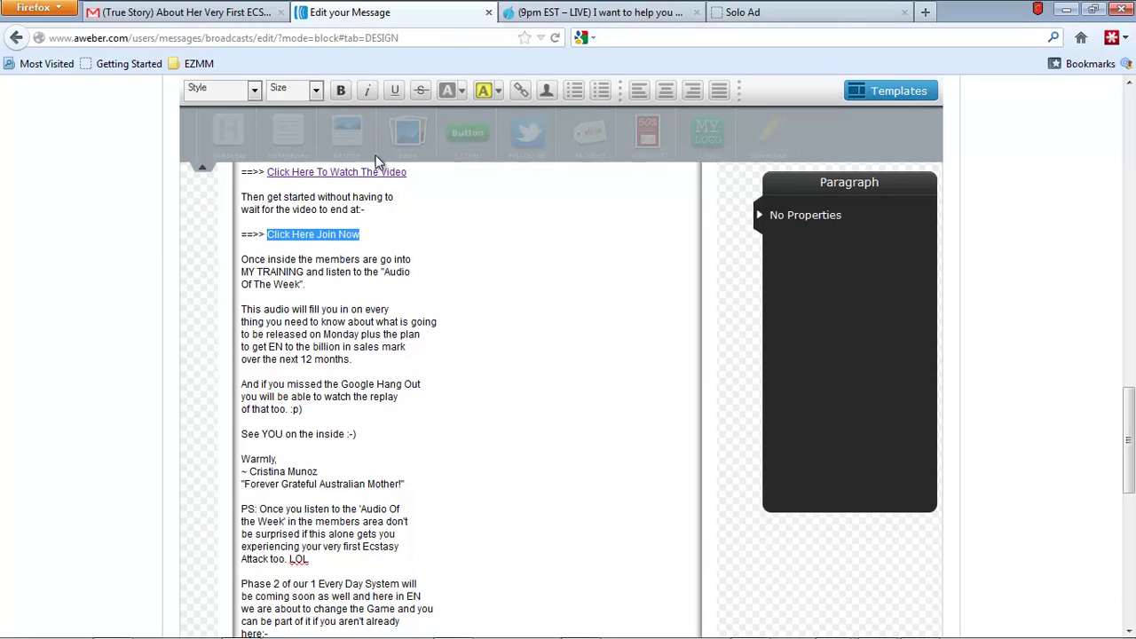
click(520, 92)
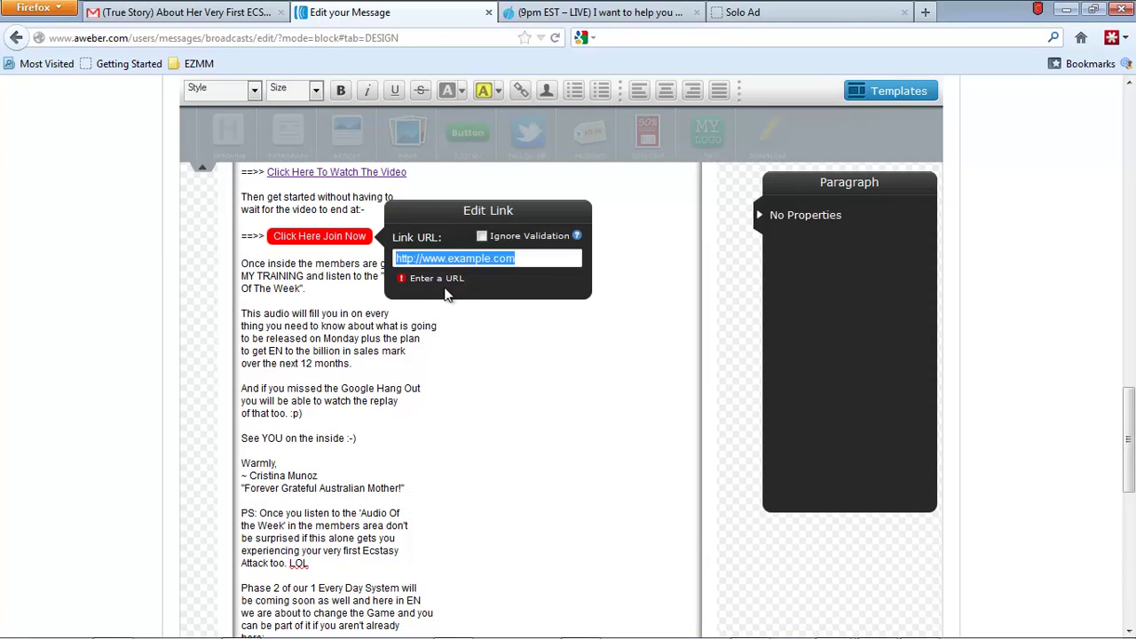
key(ctrl+v)
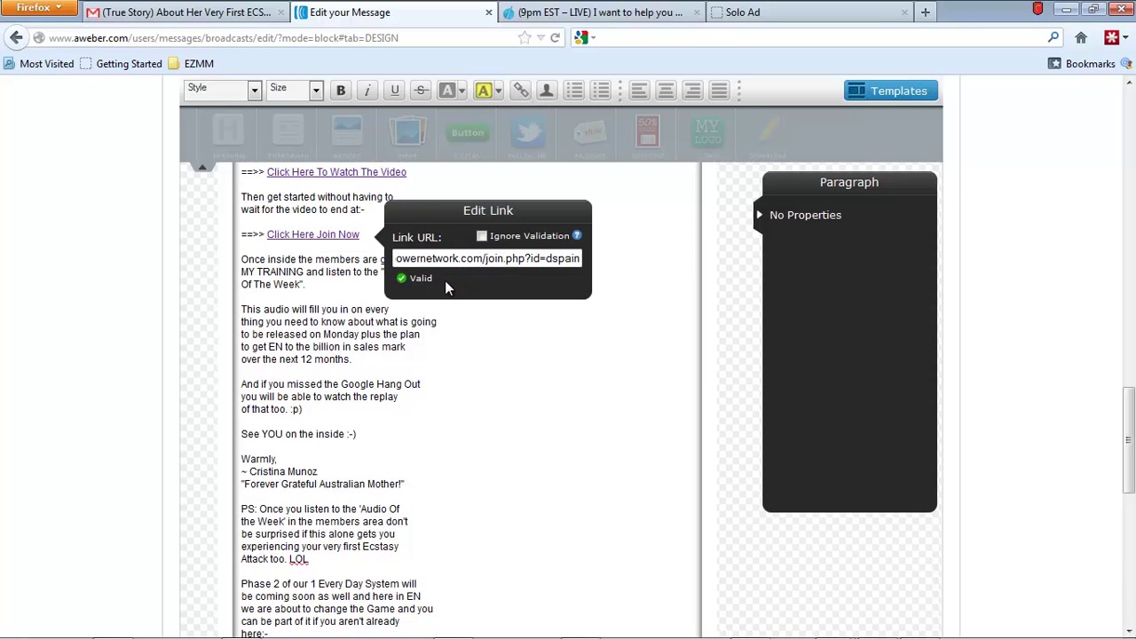
click(617, 263)
scroll(563, 307, down, 4)
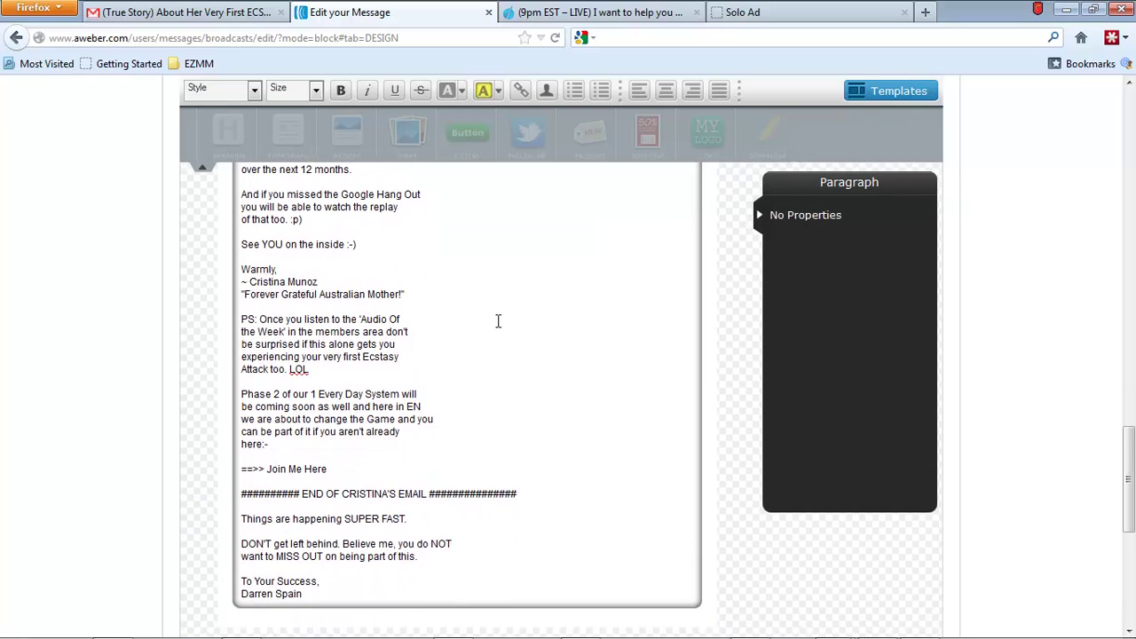
- Link 'Join Me Here' to the join.php signup URL
scroll(498, 321, down, 2)
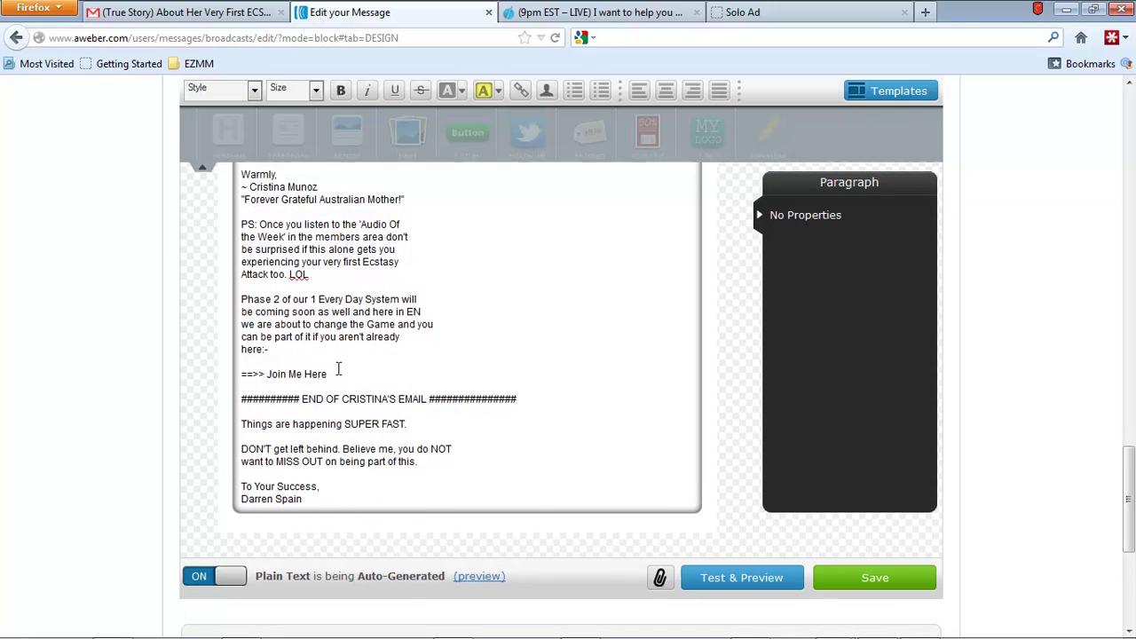
drag(327, 374, 265, 375)
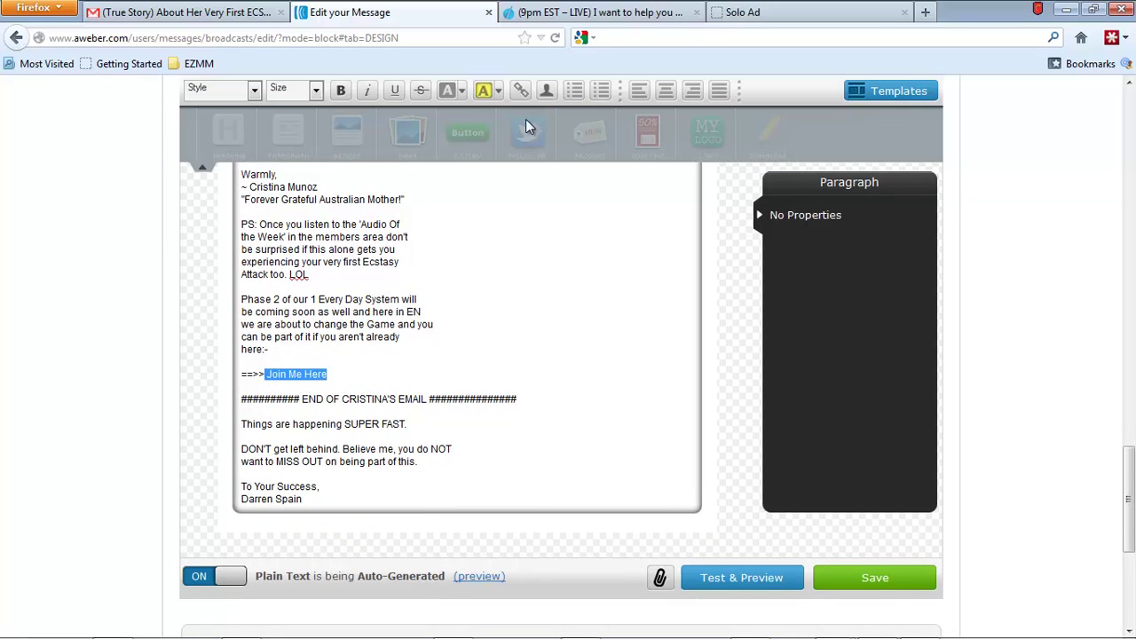
click(521, 89)
key(ctrl+v)
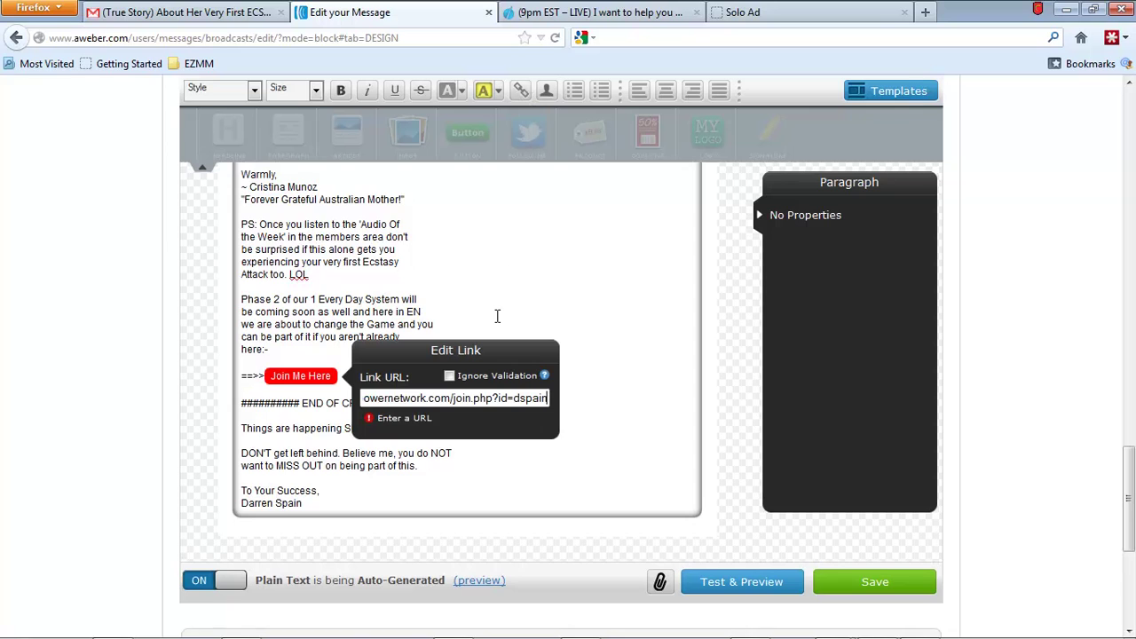
click(605, 354)
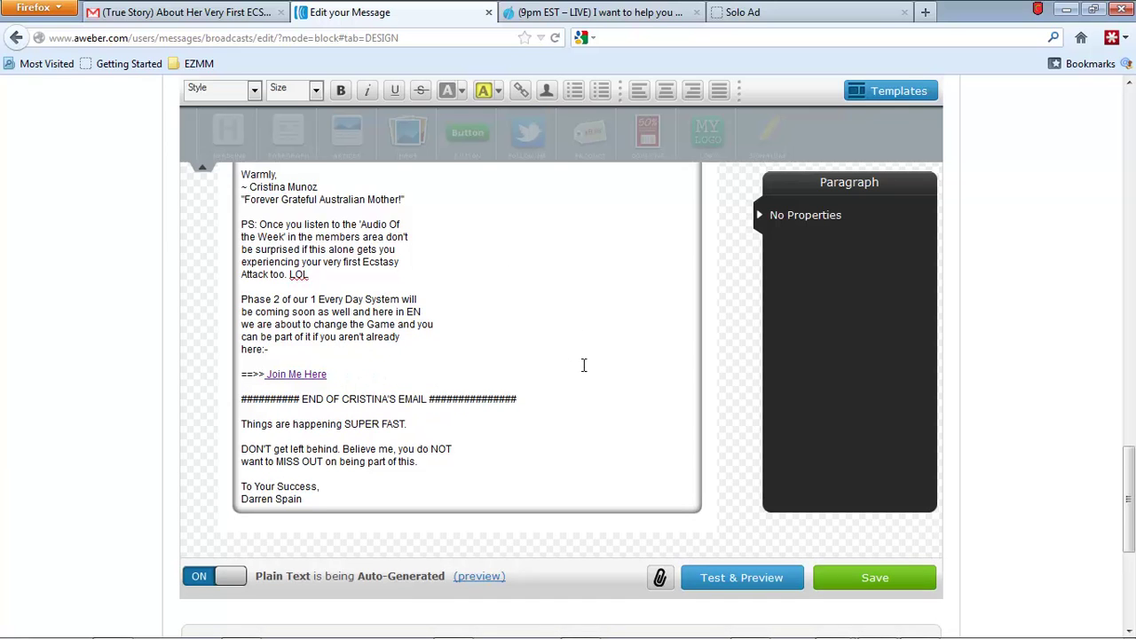
- Link 'See YOU on the inside :-)' to the same join.php URL
scroll(532, 364, down, 2)
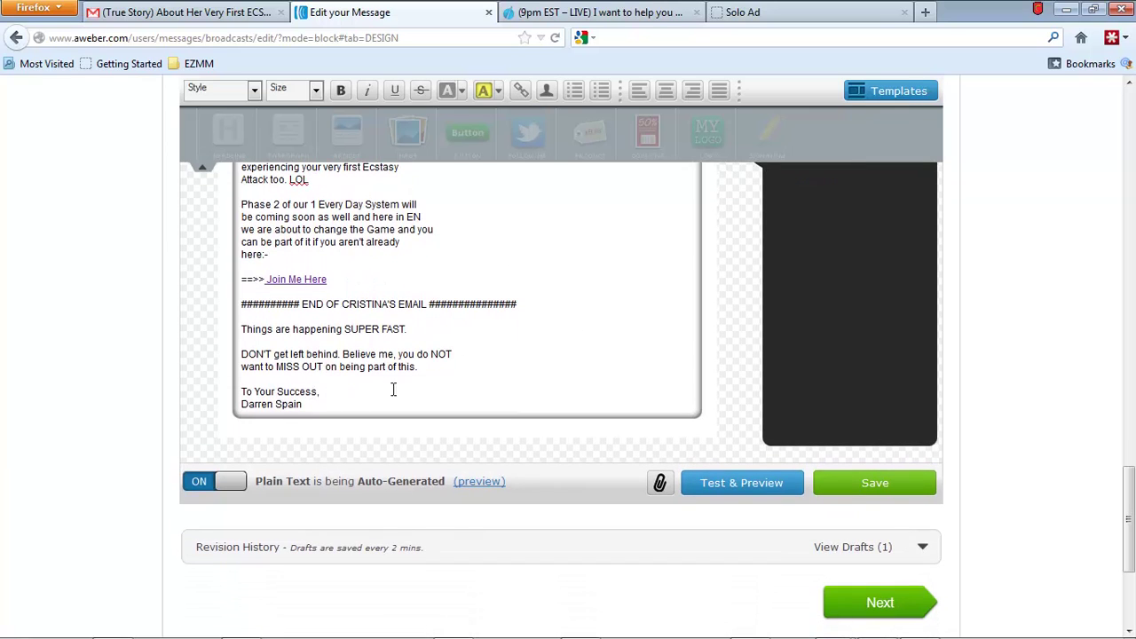
scroll(513, 379, up, 6)
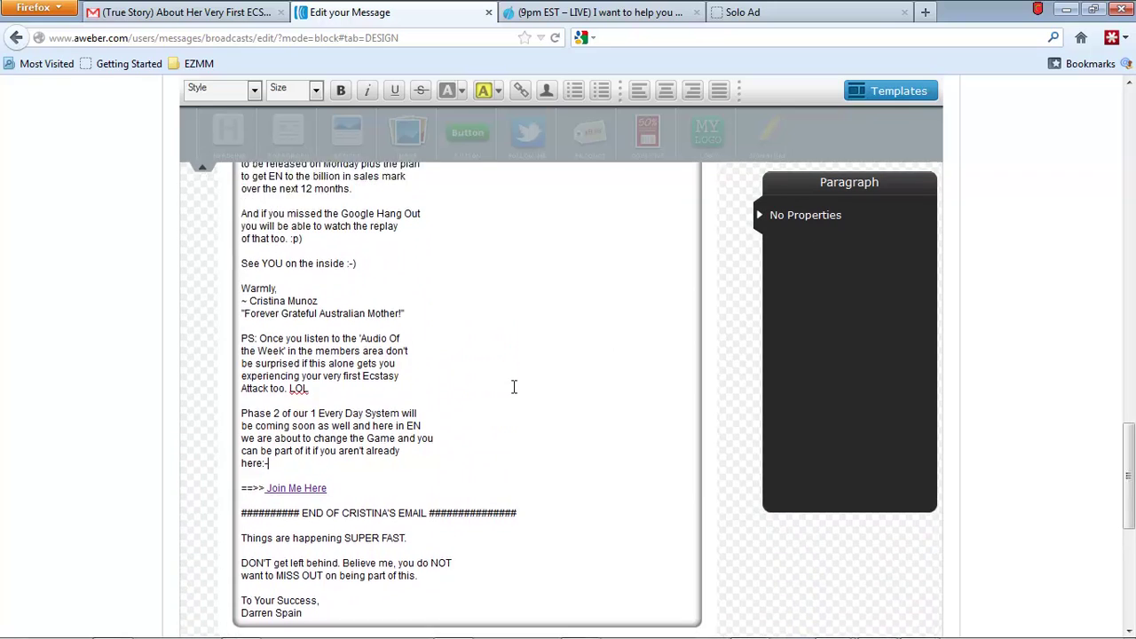
drag(366, 339, 230, 340)
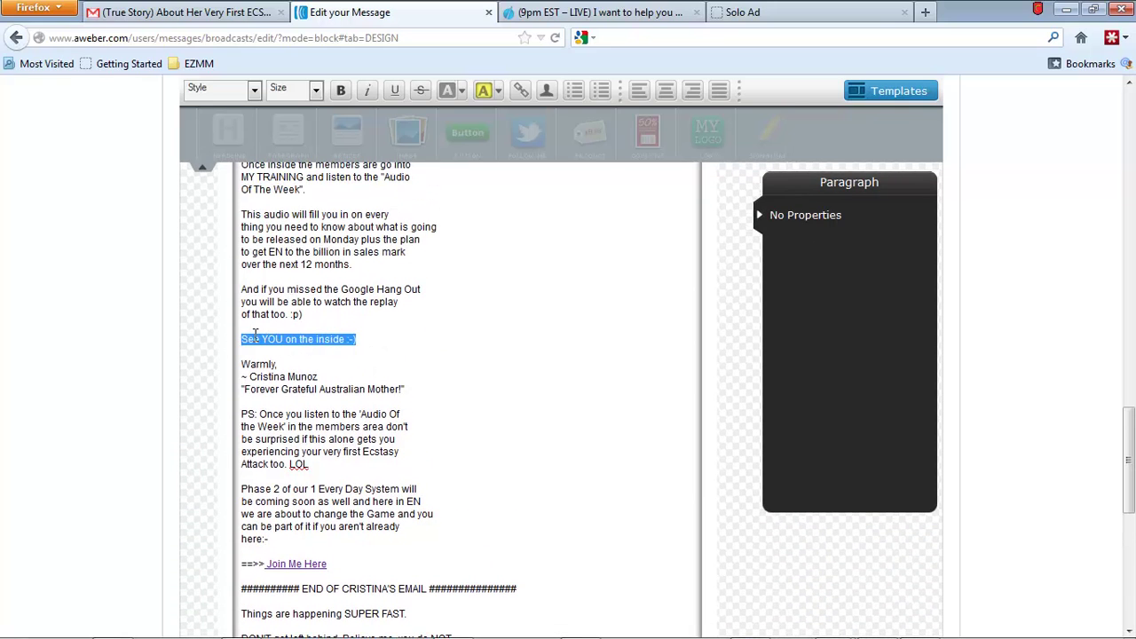
click(520, 91)
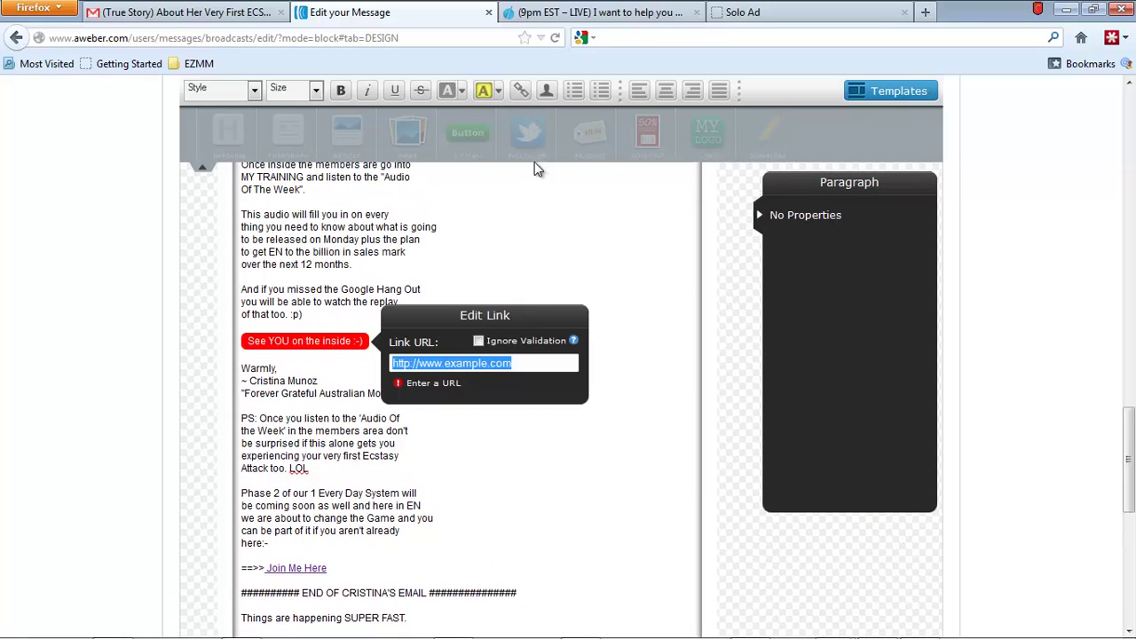
key(ctrl+v)
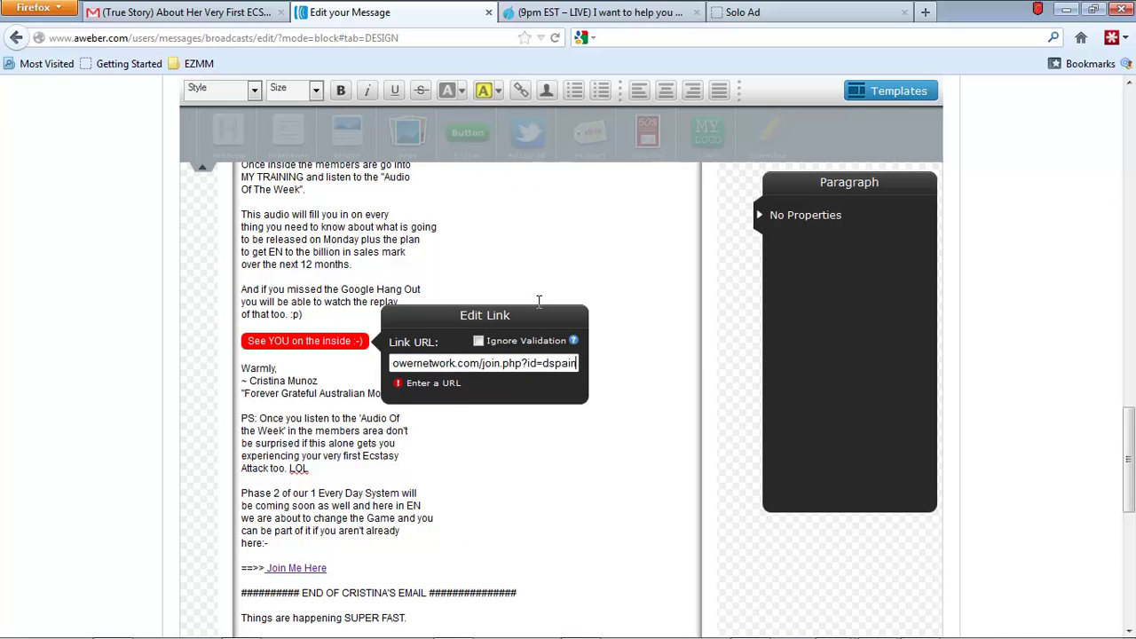
click(614, 347)
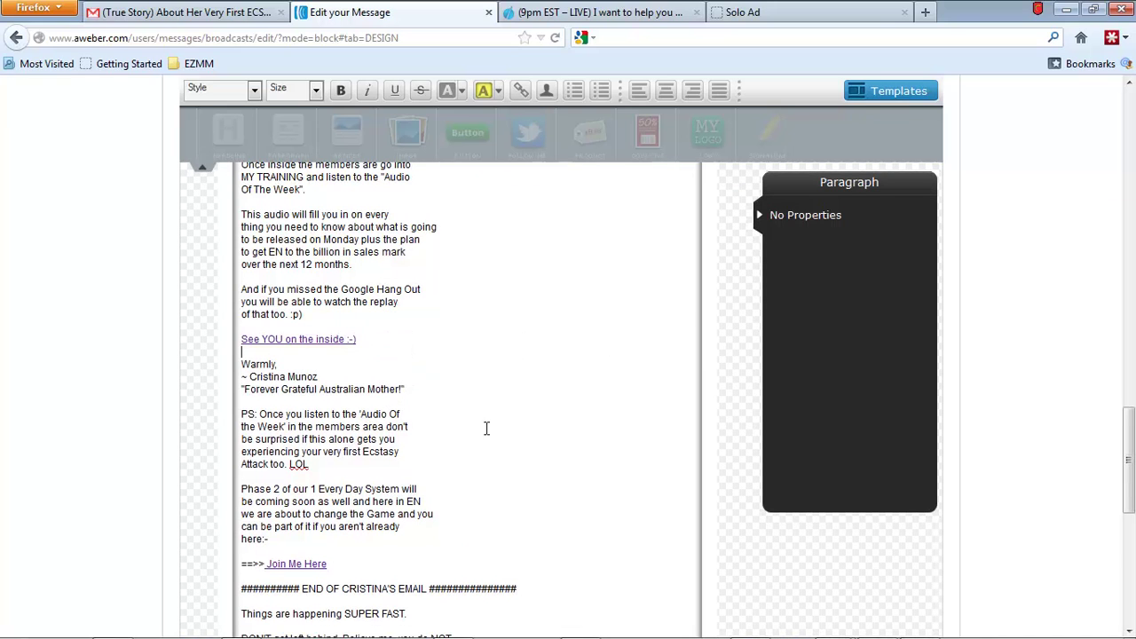
- Review the finished message and save the broadcast draft
scroll(532, 412, down, 2)
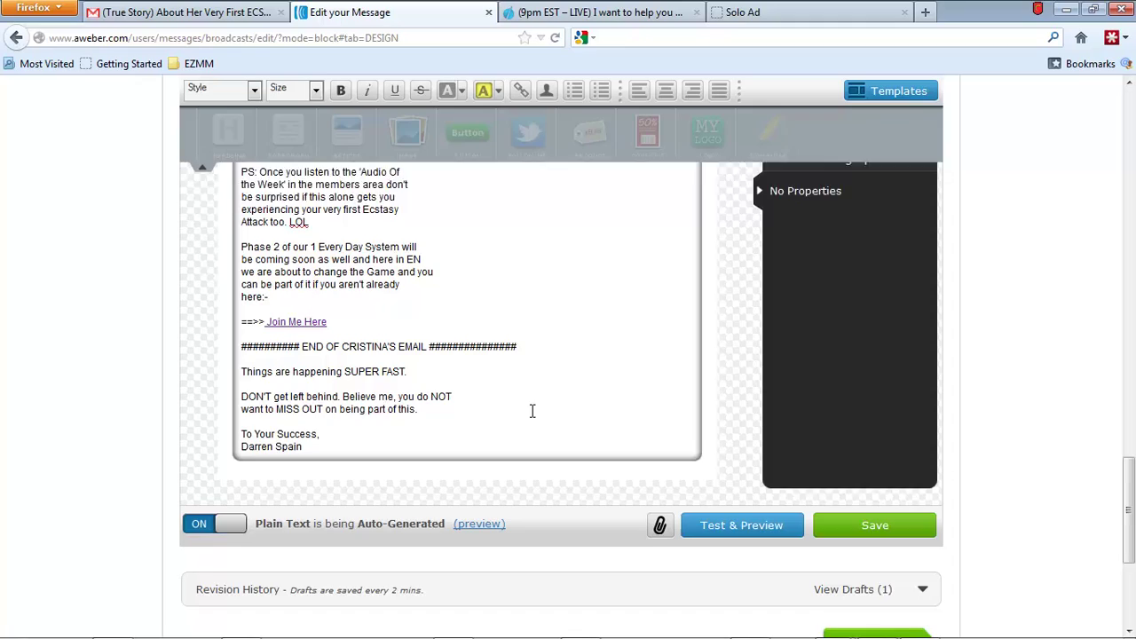
scroll(533, 411, down, 2)
scroll(588, 385, up, 10)
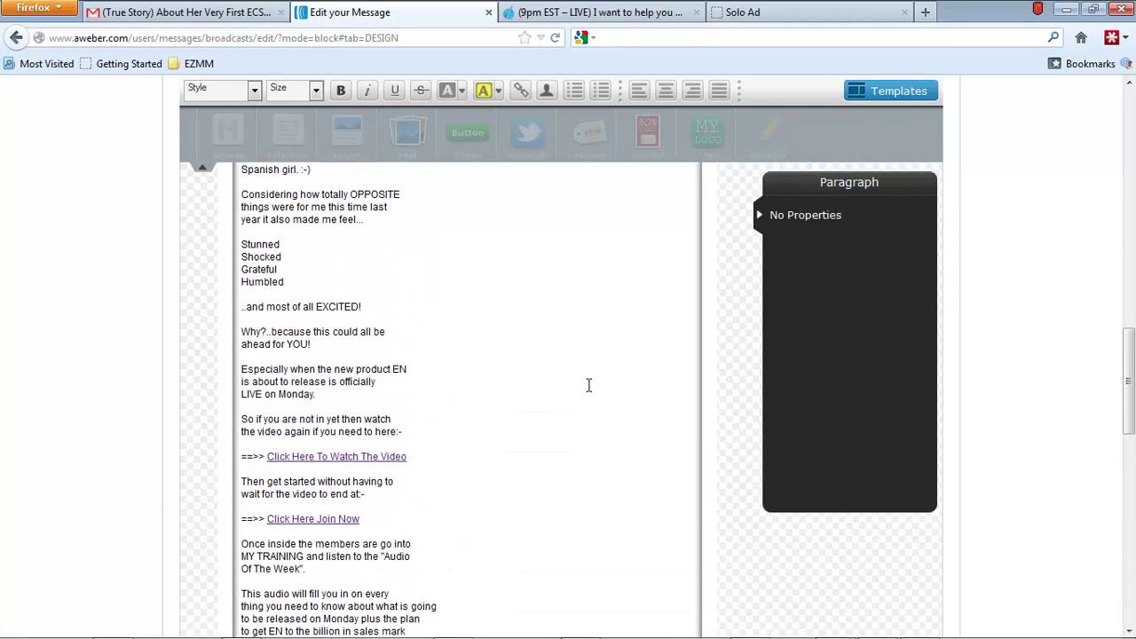
scroll(588, 385, up, 12)
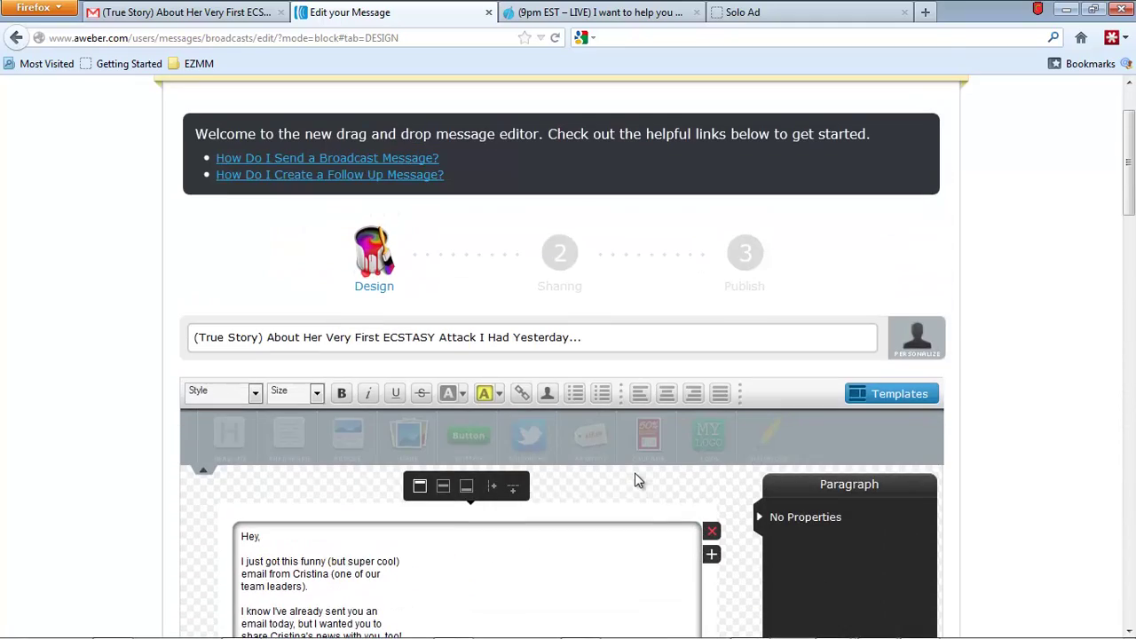
scroll(635, 480, down, 15)
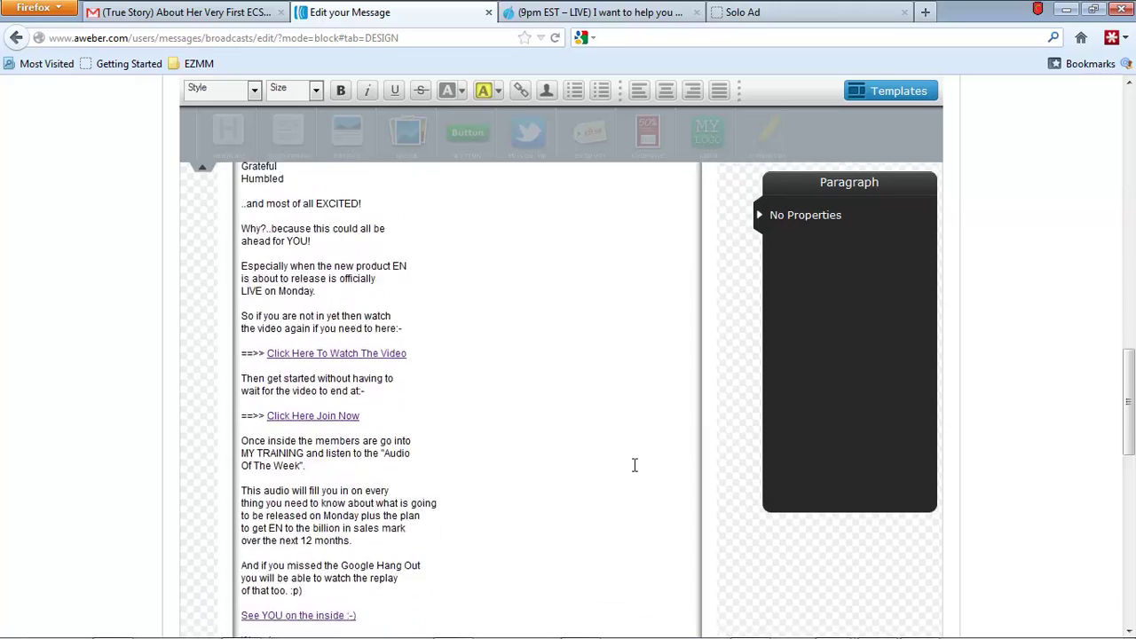
scroll(634, 465, down, 10)
scroll(697, 413, up, 2)
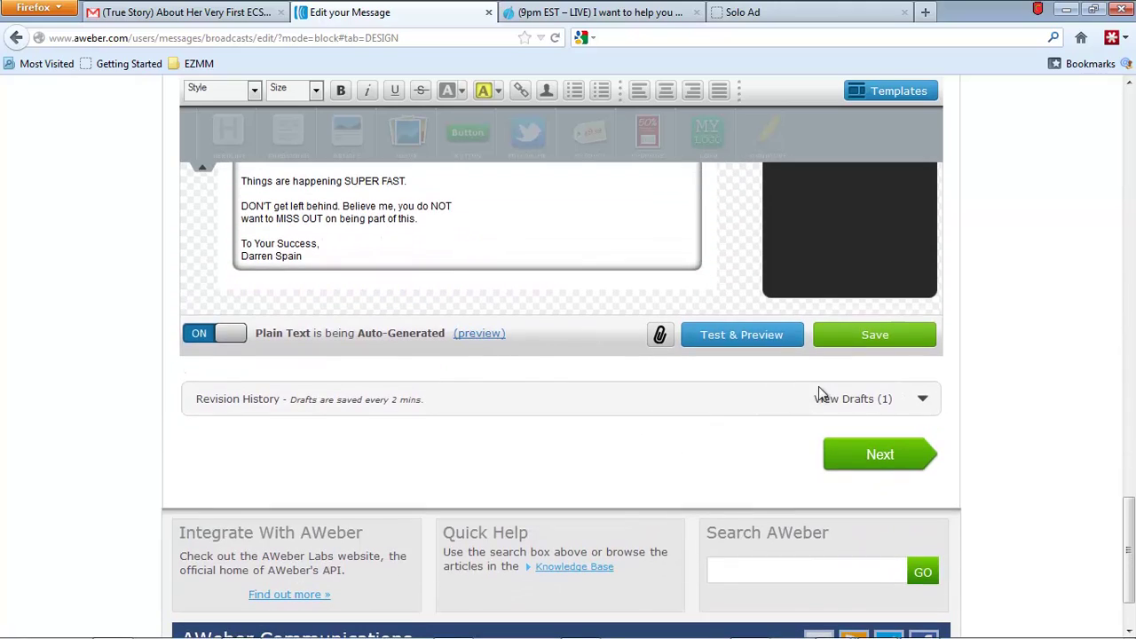
click(877, 334)
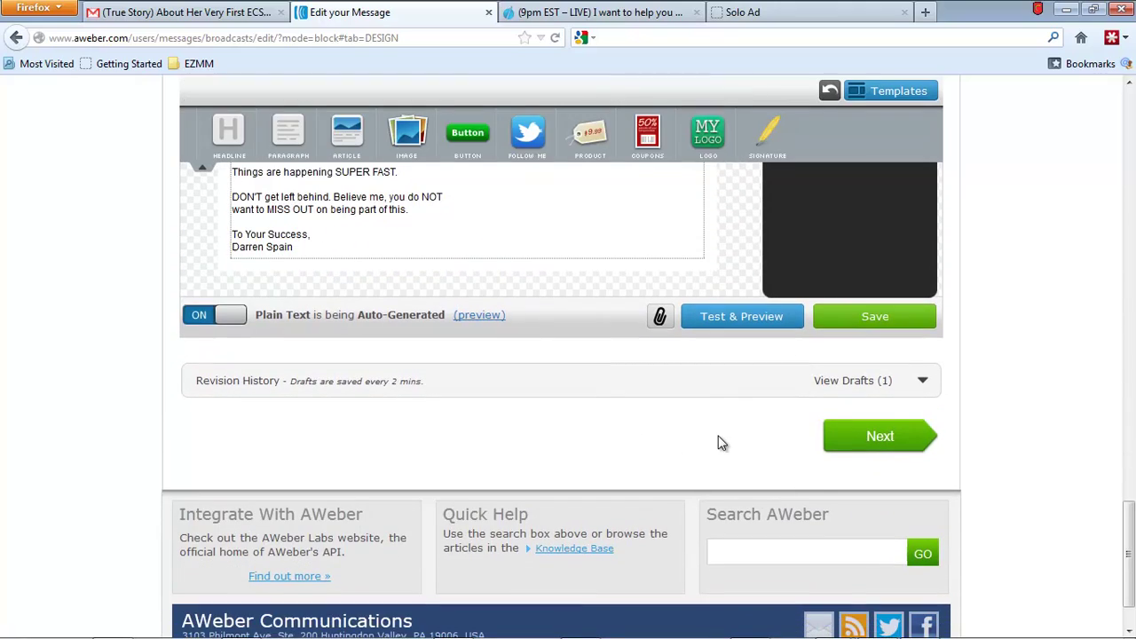
- Send a test copy of the broadcast to the sender's own address, then switch to Gmail
click(735, 318)
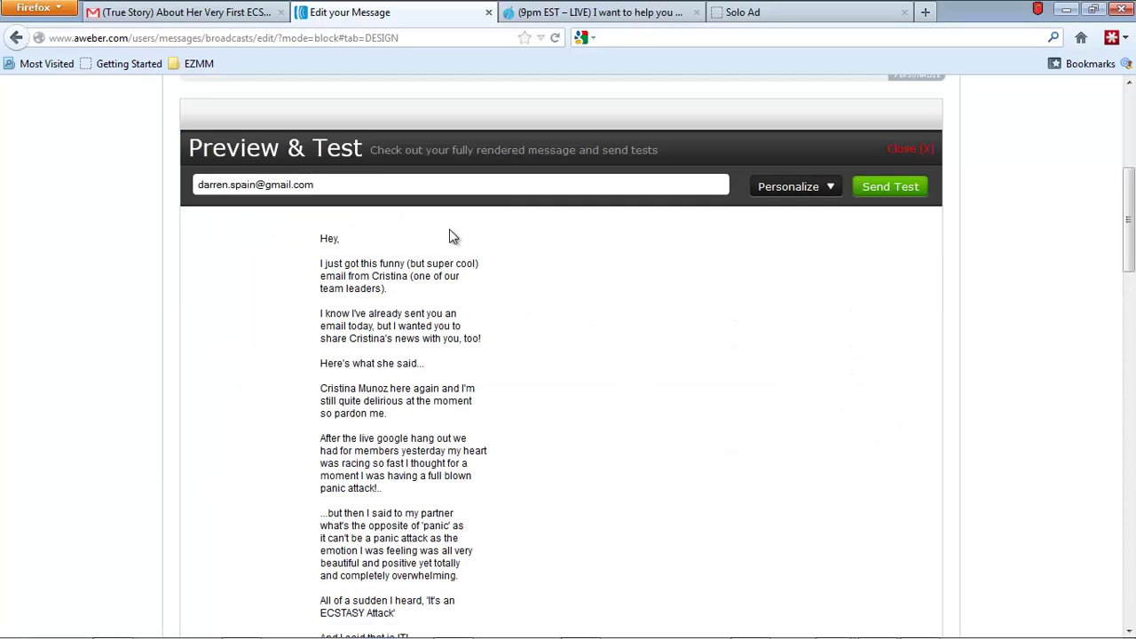
drag(316, 184, 114, 190)
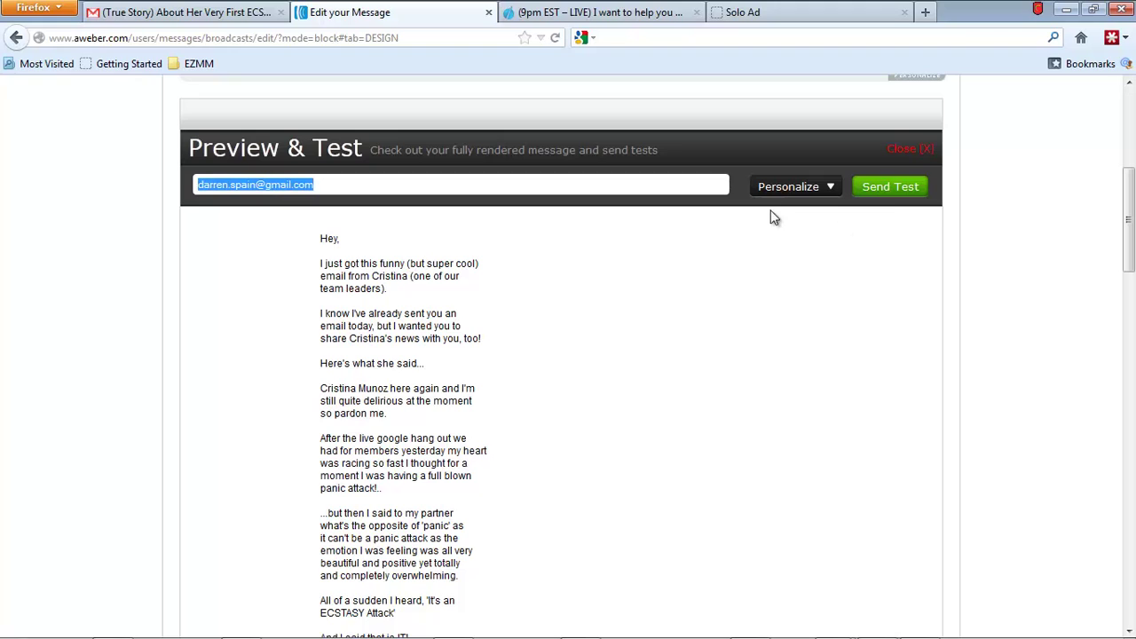
click(892, 188)
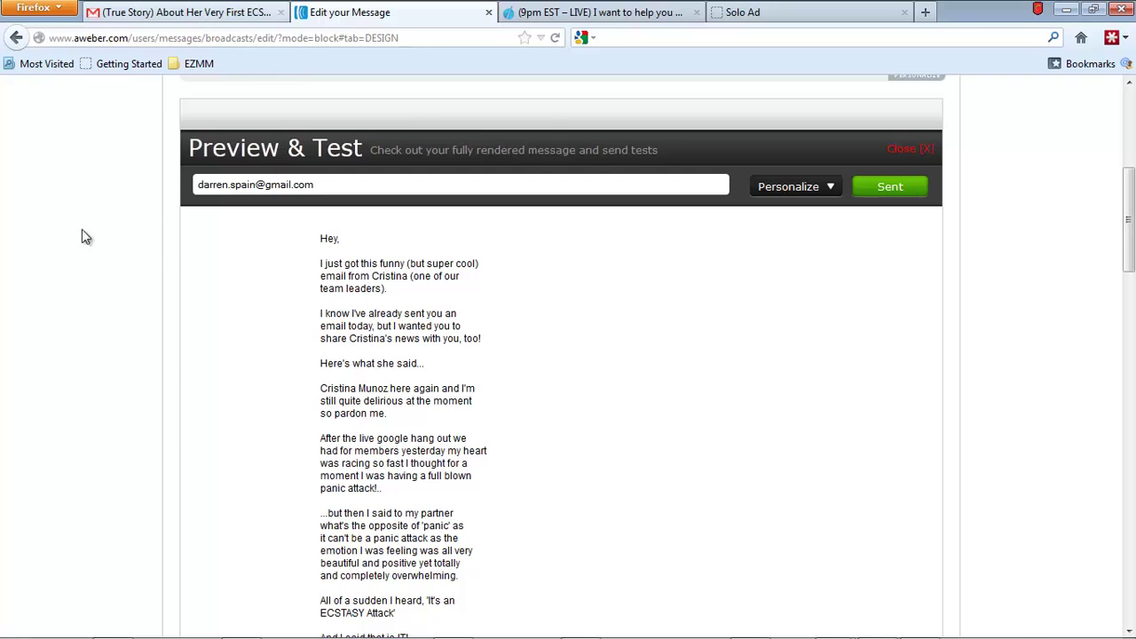
key(ctrl+shift+Tab)
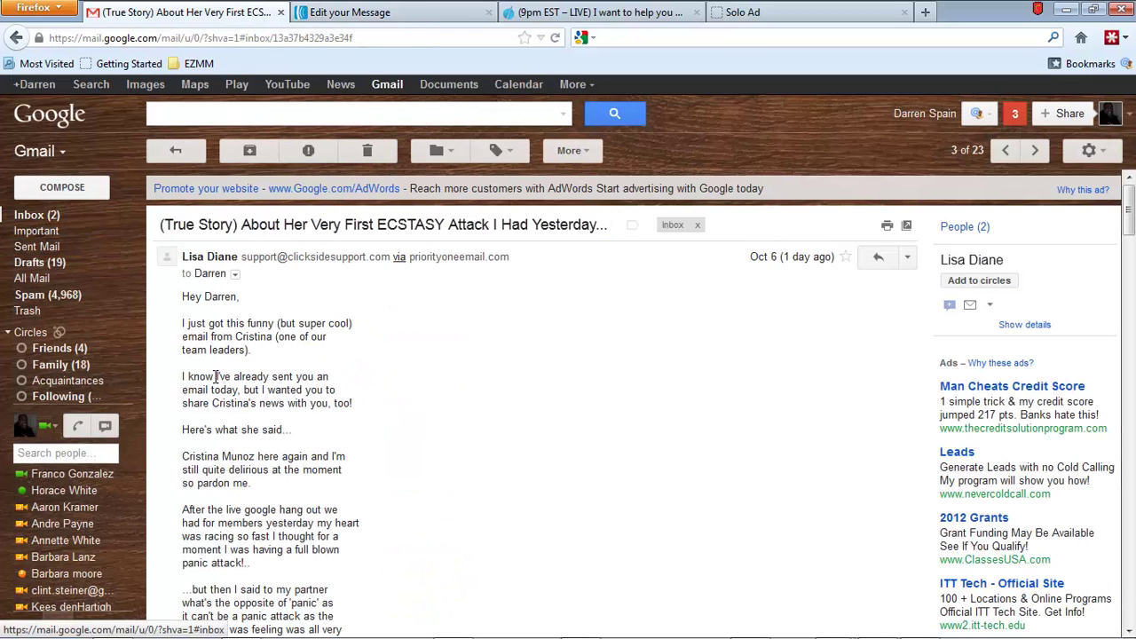
- Return to the Gmail inbox and scroll down through the test email to its video link
click(36, 215)
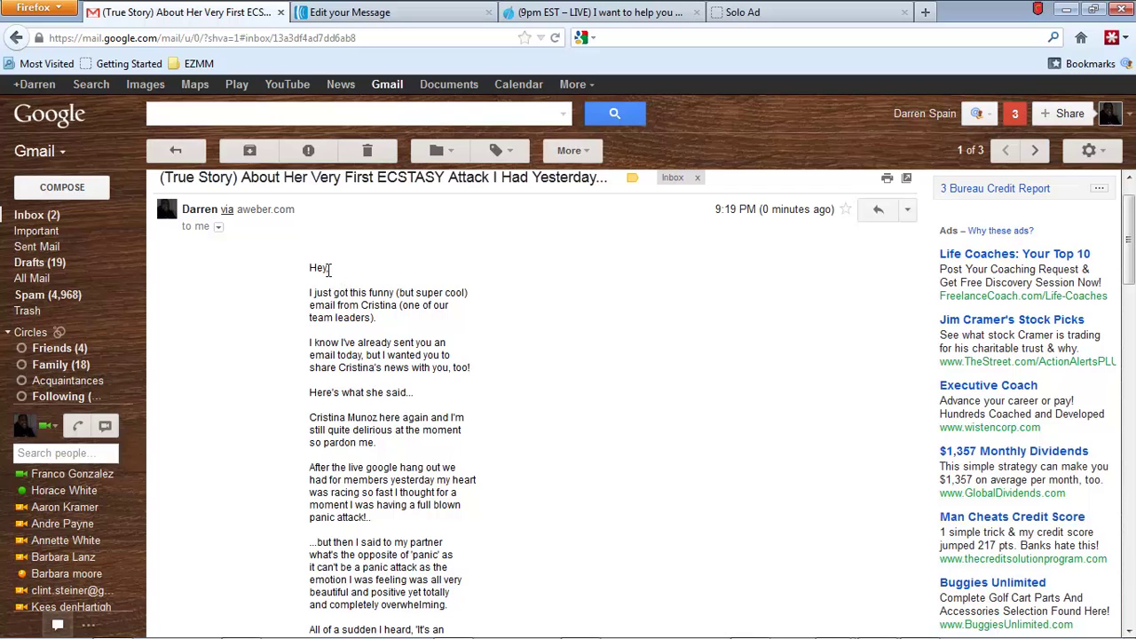
scroll(477, 335, down, 5)
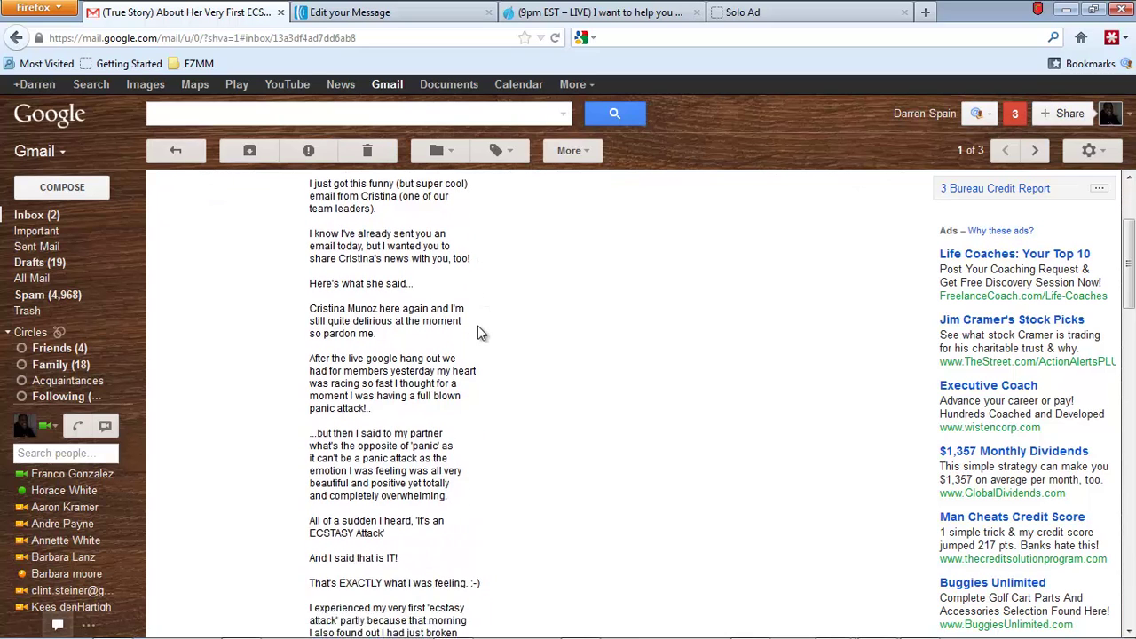
scroll(477, 333, down, 8)
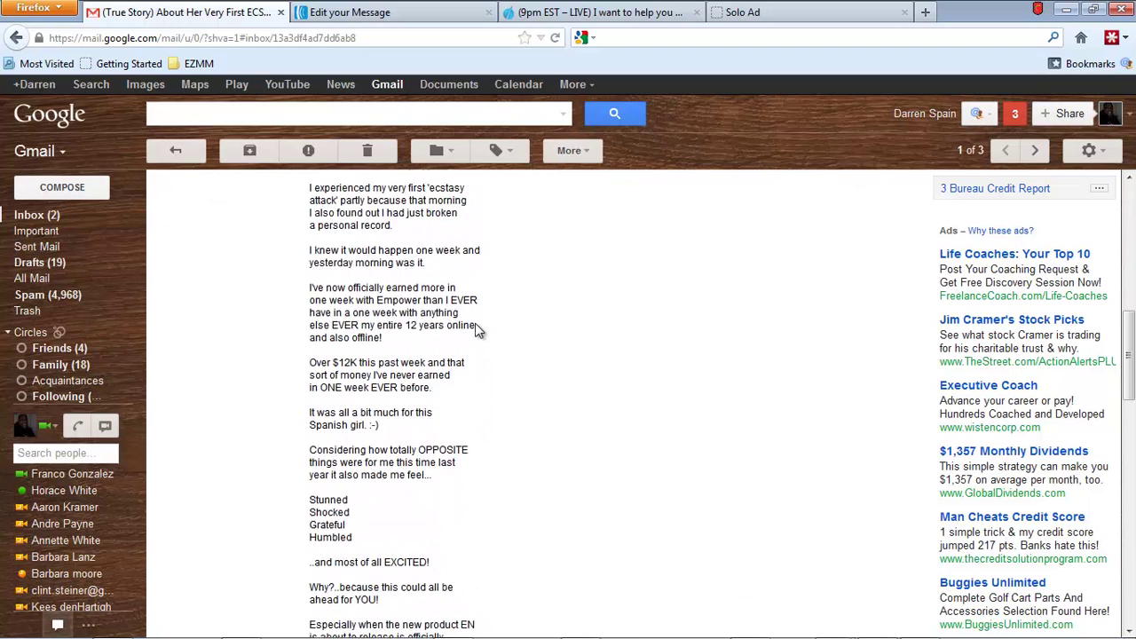
scroll(478, 331, down, 3)
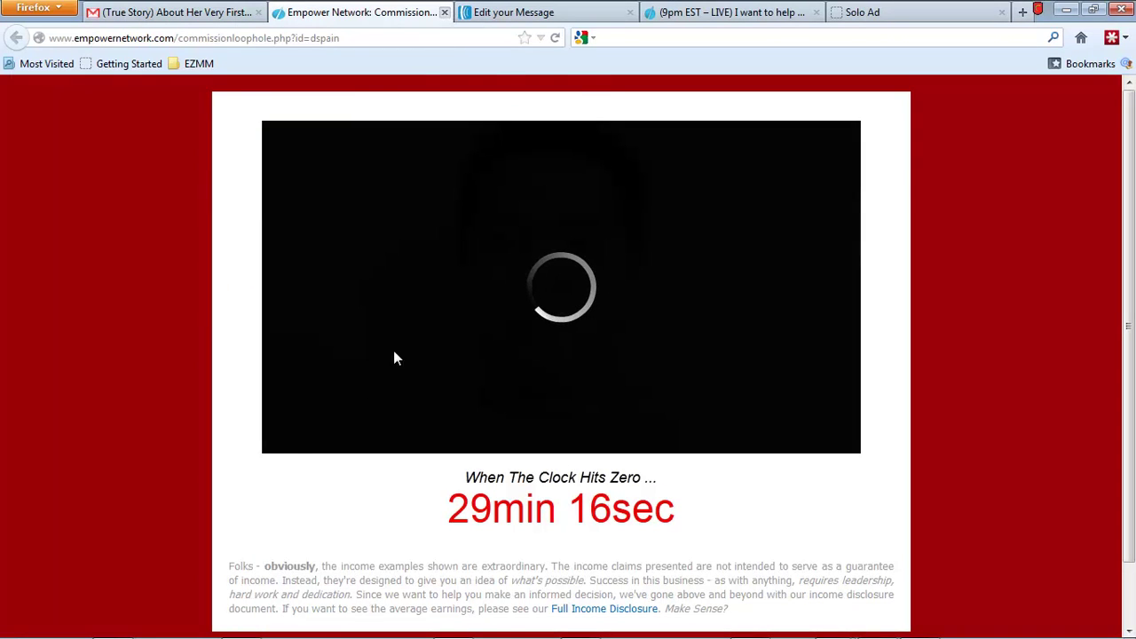
- Verify that 'Click Here Join Now', 'See YOU on the inside' and 'Join Me Here' open the Empower Network join page
key(ctrl+w)
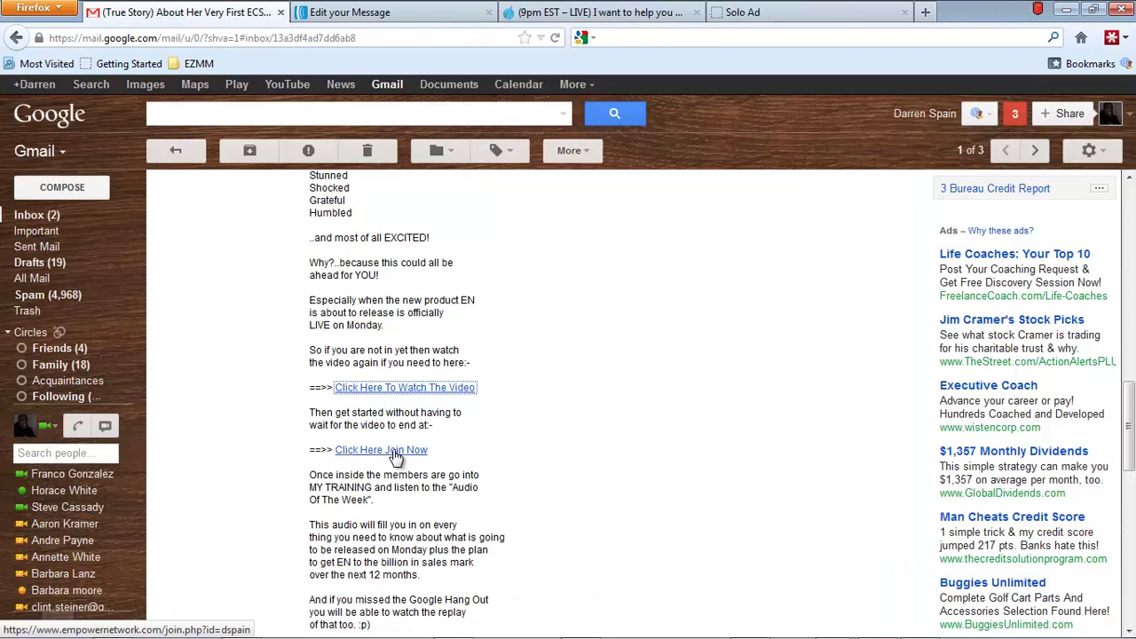
click(395, 451)
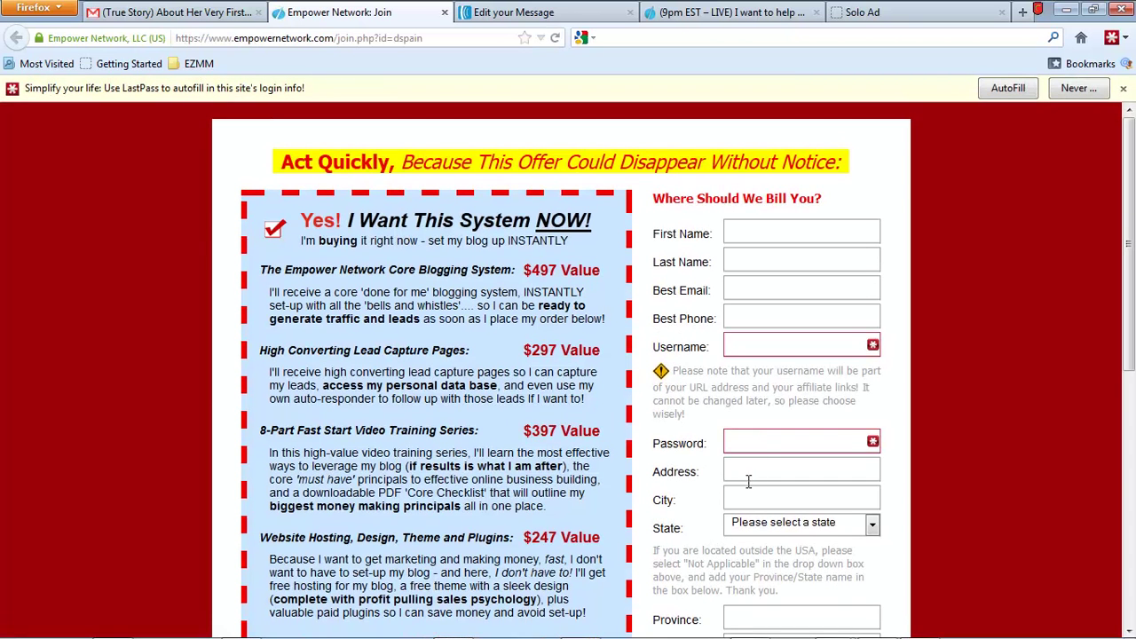
drag(423, 39, 399, 37)
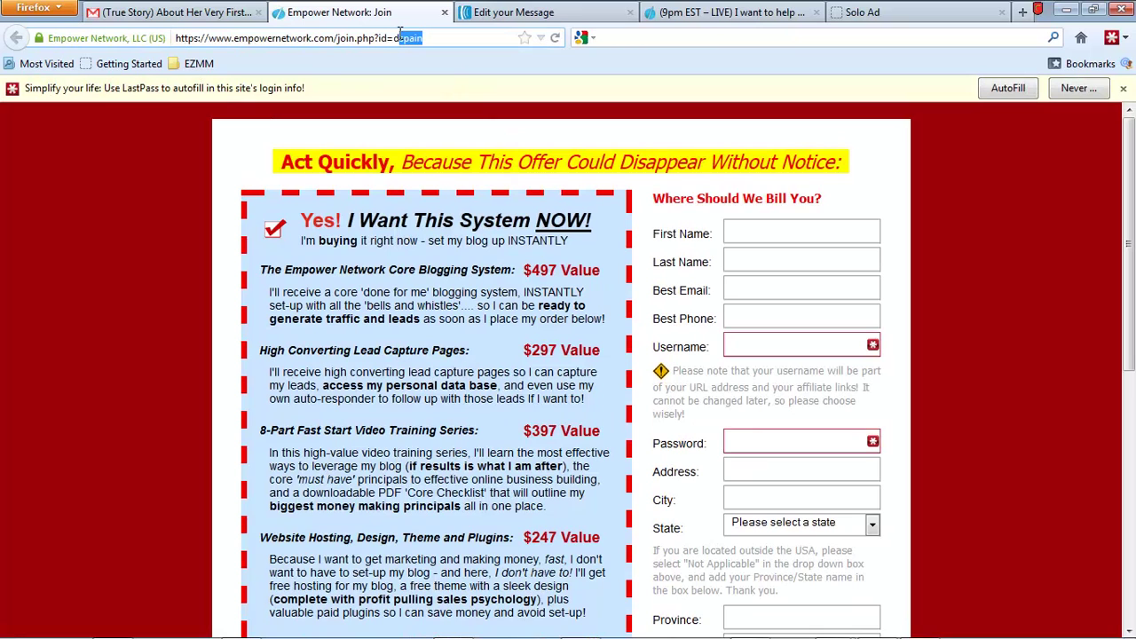
click(445, 11)
scroll(444, 453, down, 5)
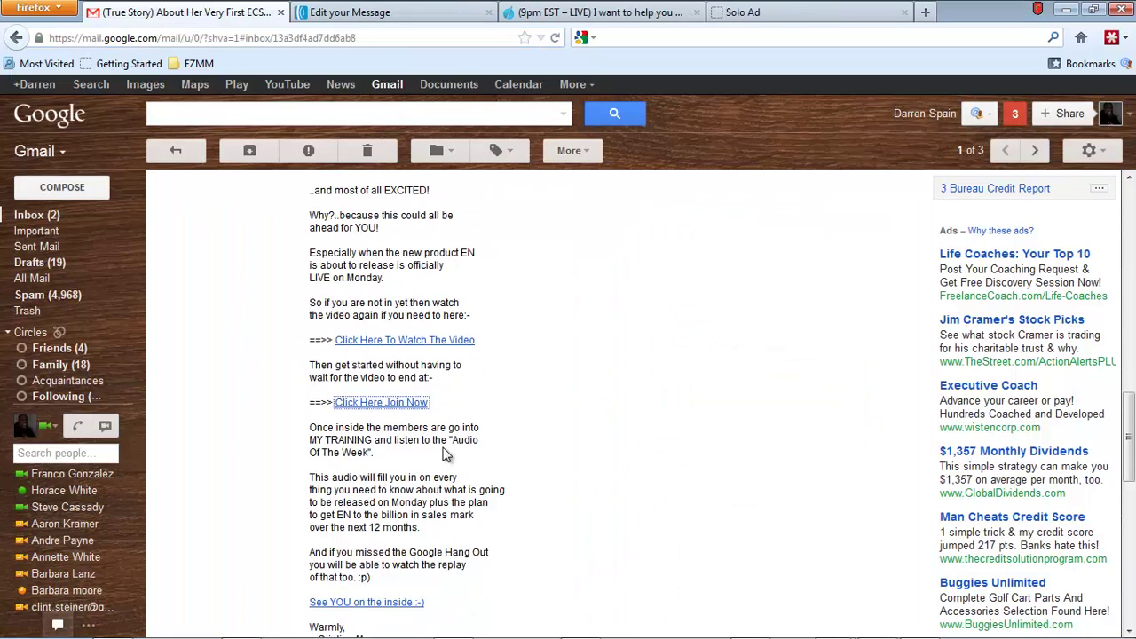
click(387, 419)
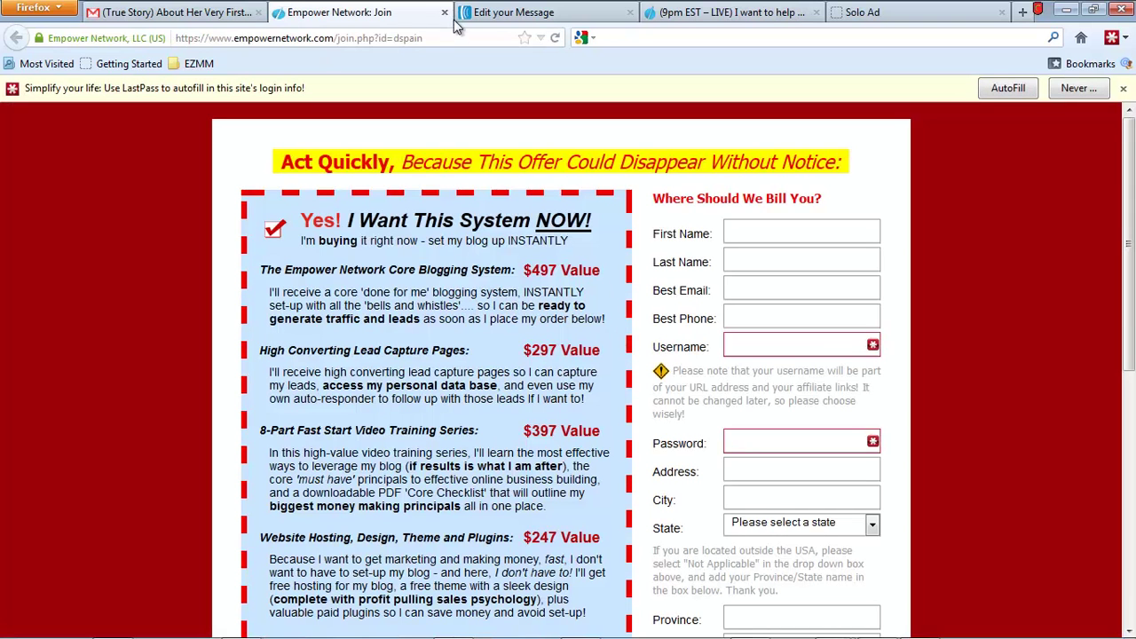
click(444, 11)
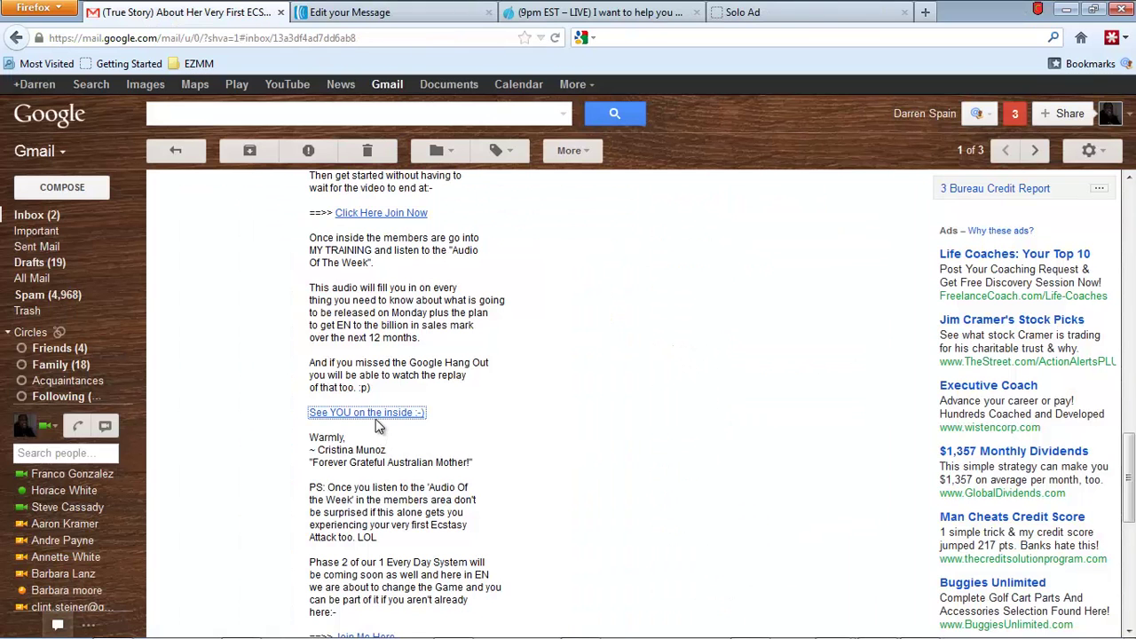
scroll(377, 426, down, 6)
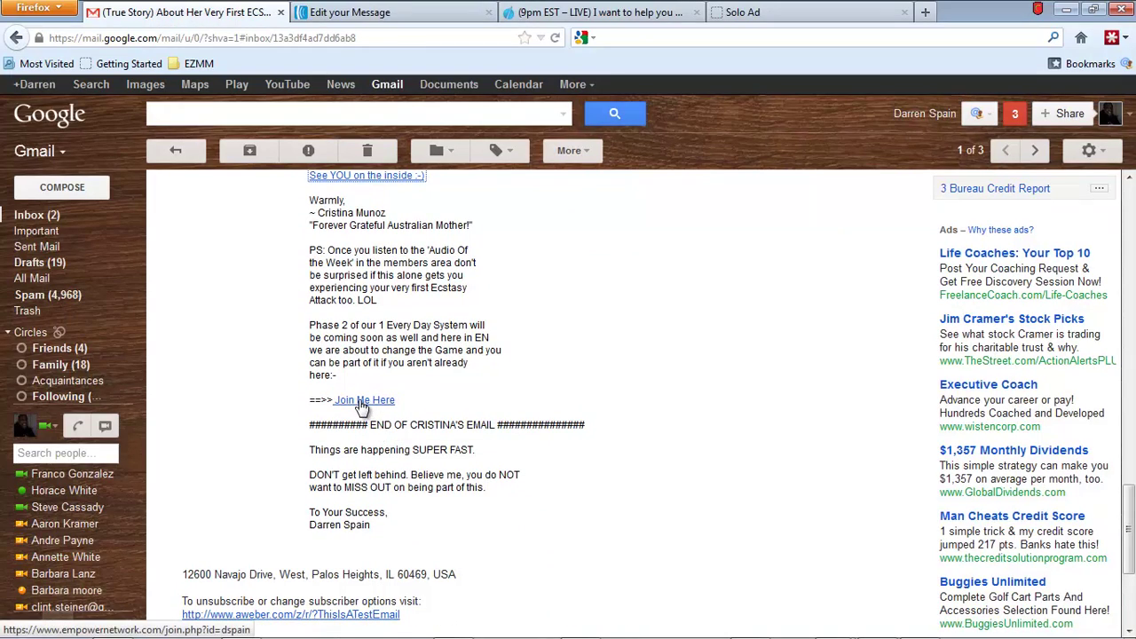
click(362, 402)
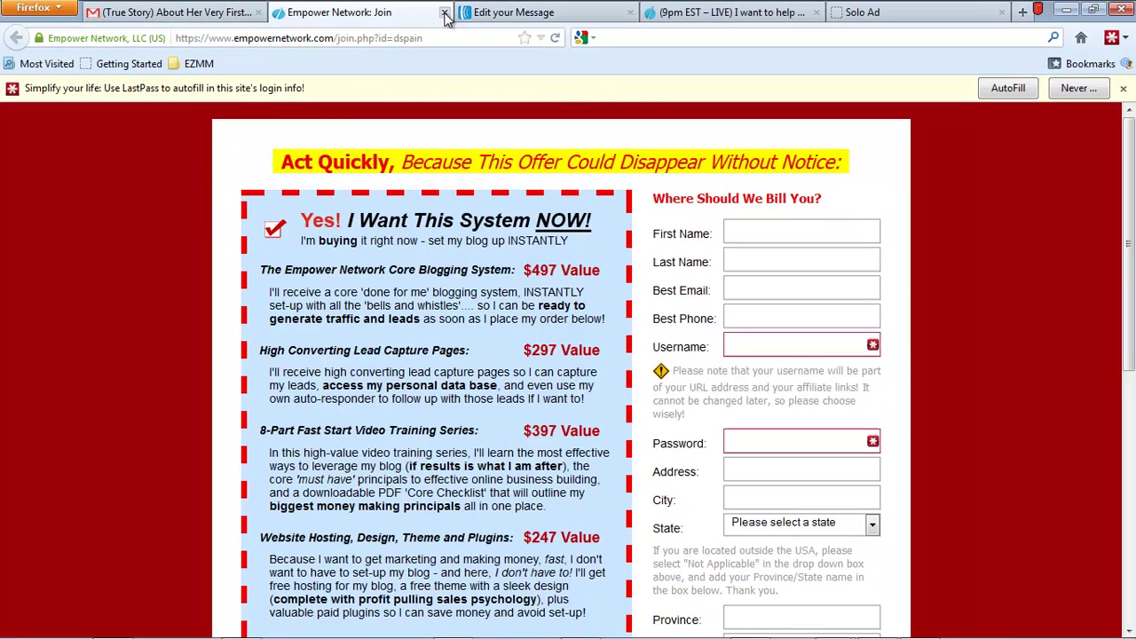
key(ctrl+w)
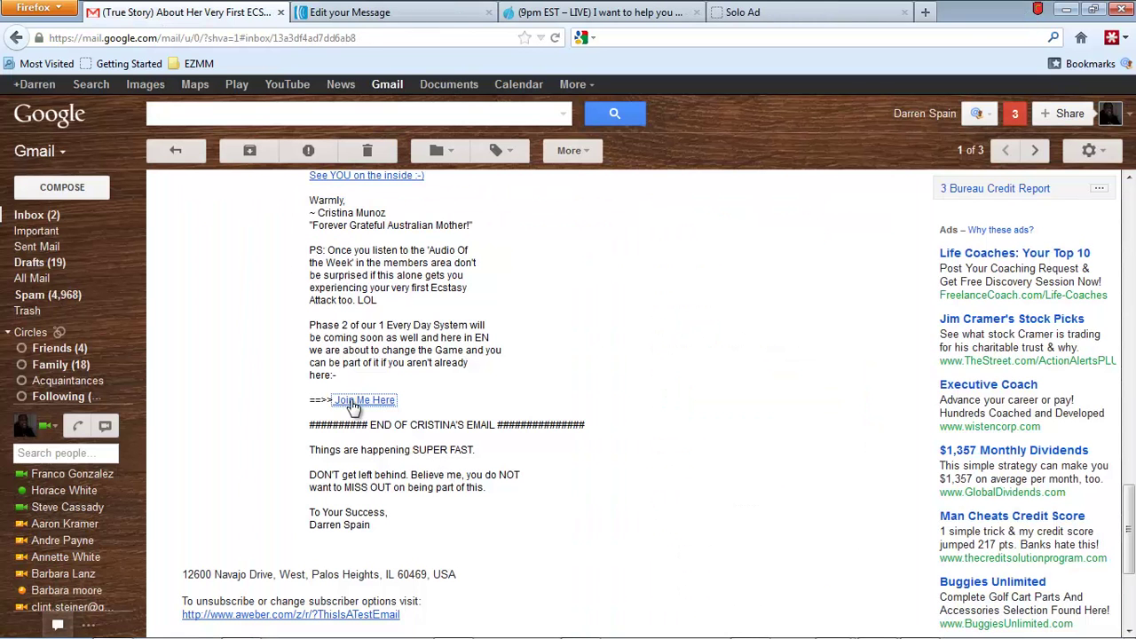
- Return to the AWeber message editor and close the Preview & Test panel
click(386, 19)
scroll(567, 484, down, 4)
scroll(799, 440, up, 5)
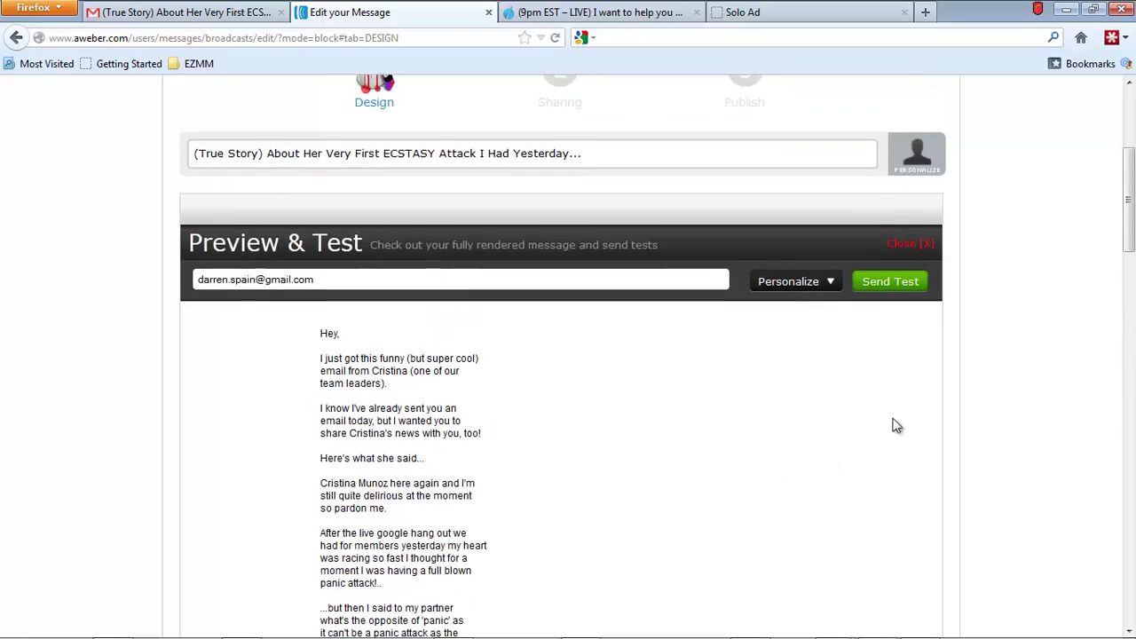
click(918, 277)
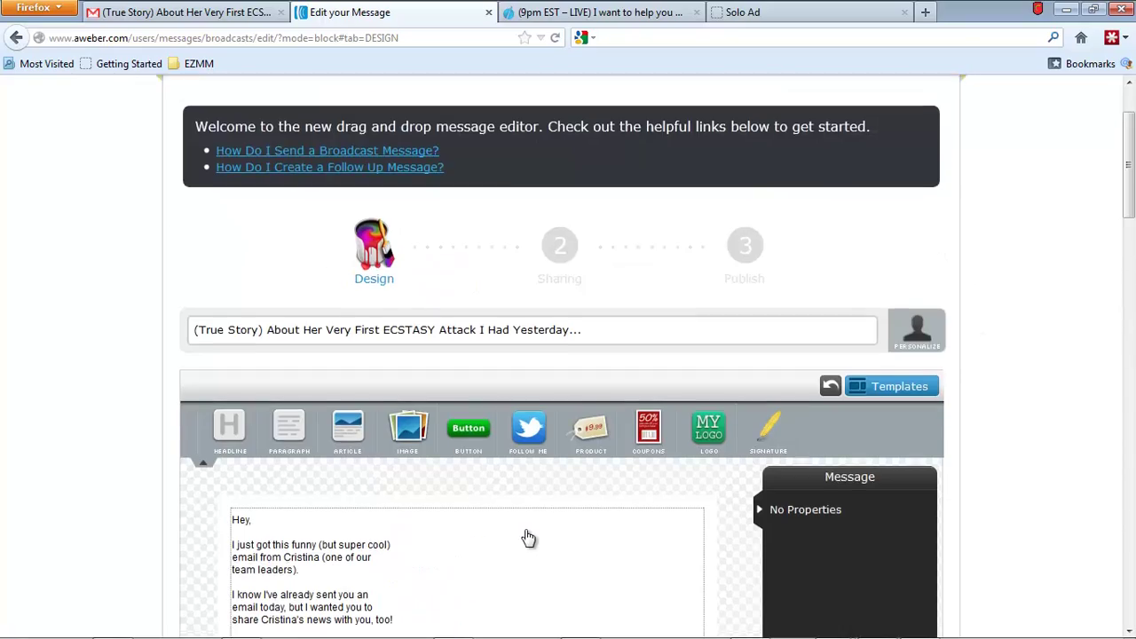
scroll(527, 538, down, 5)
scroll(766, 584, down, 15)
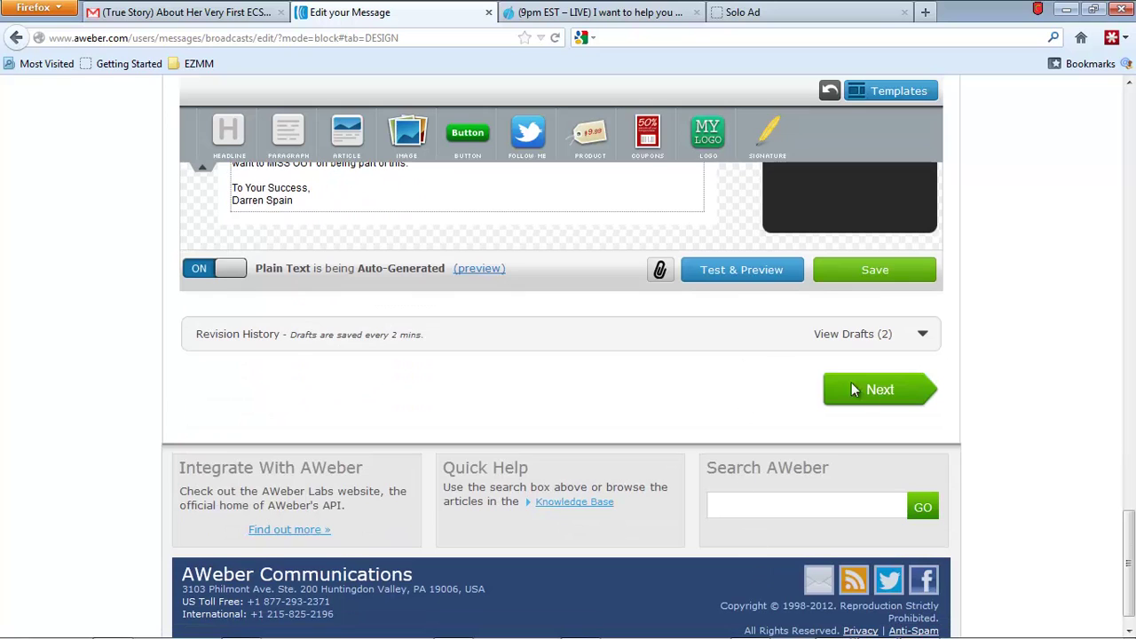
- Advance to the Sharing step, leaving Facebook and Twitter on 'Do not post this message'
click(867, 388)
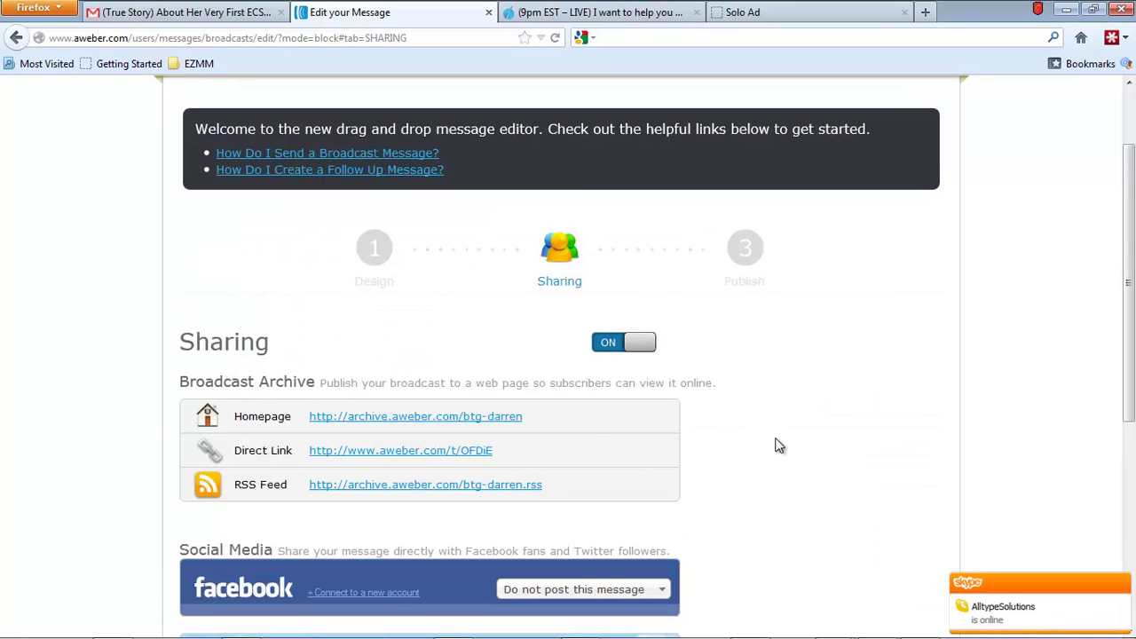
scroll(776, 444, down, 3)
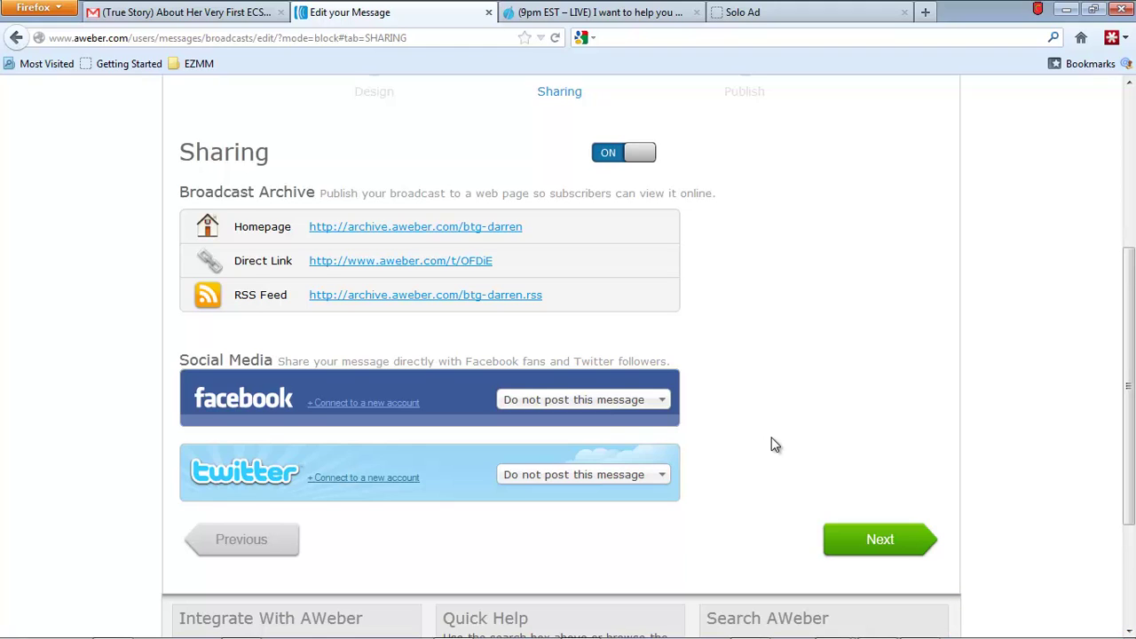
click(601, 480)
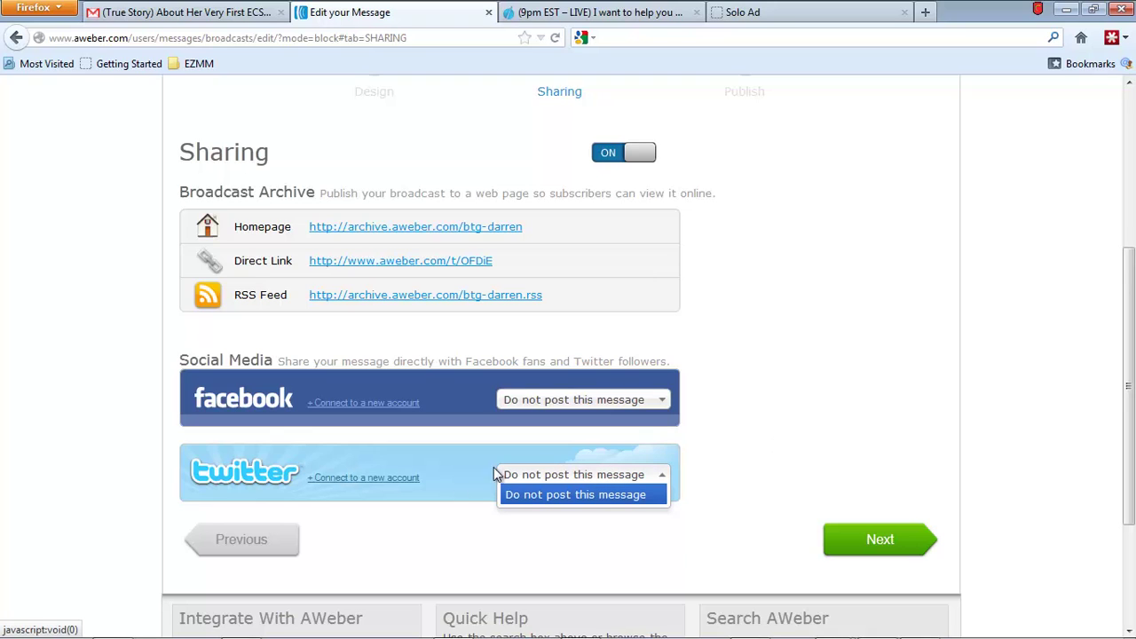
click(428, 463)
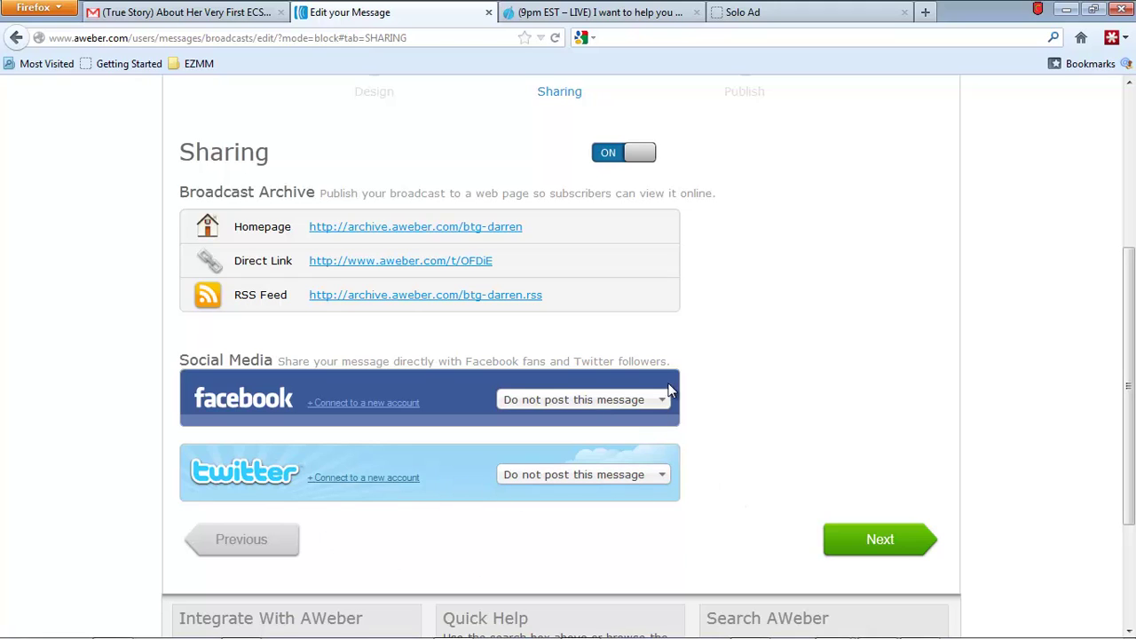
mouse_move(838, 631)
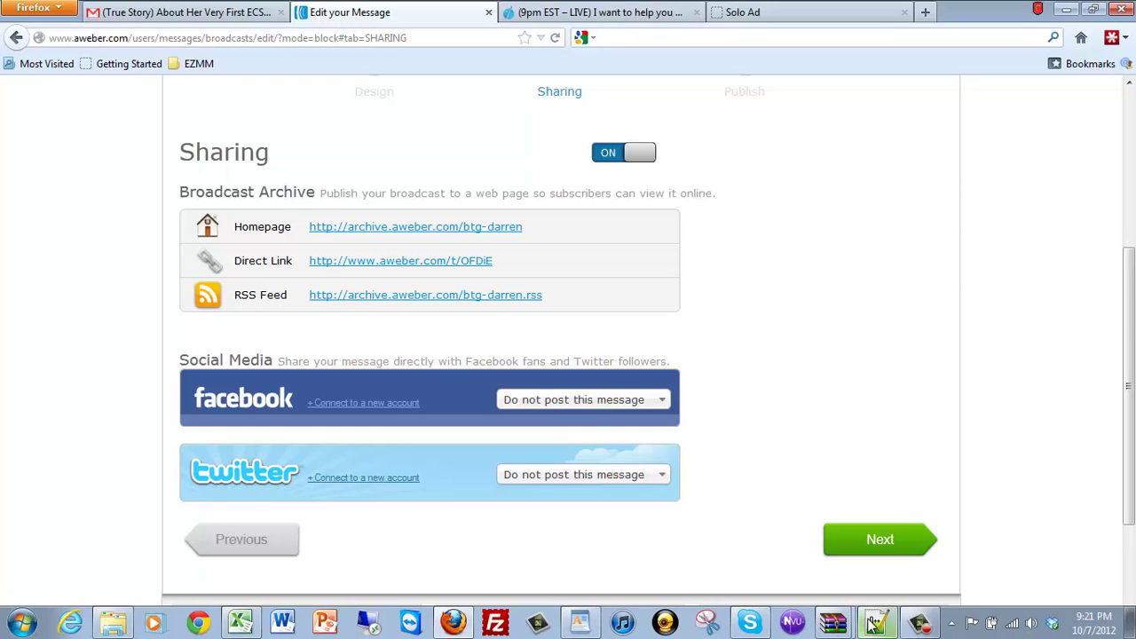
mouse_move(925, 632)
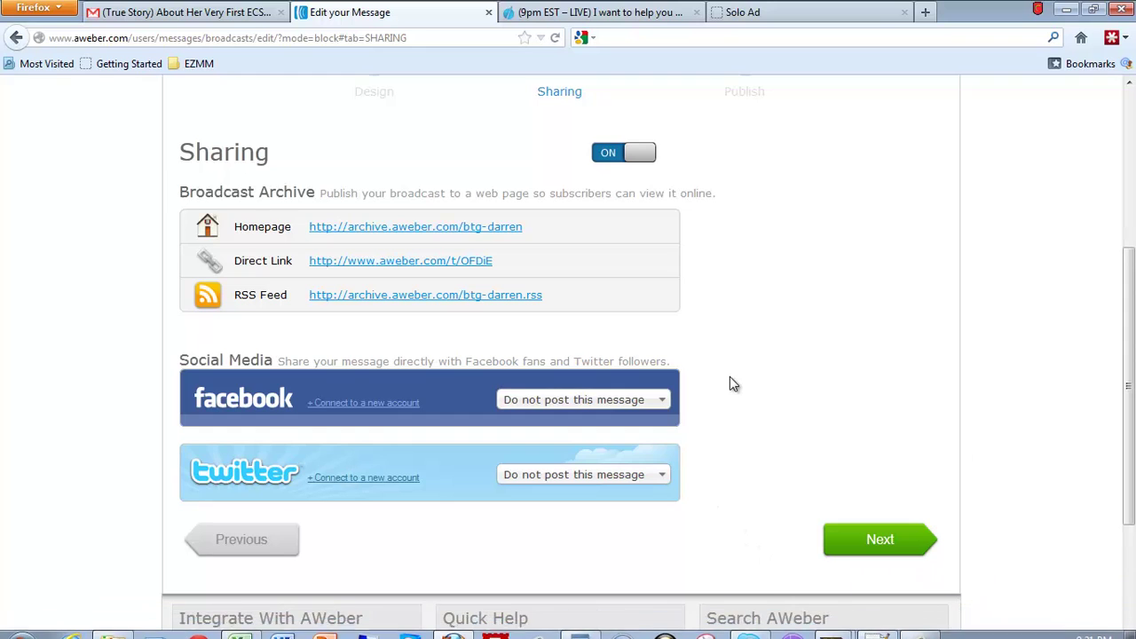
- Advance to the Publish step and include every list as recipients
click(853, 538)
scroll(730, 450, down, 4)
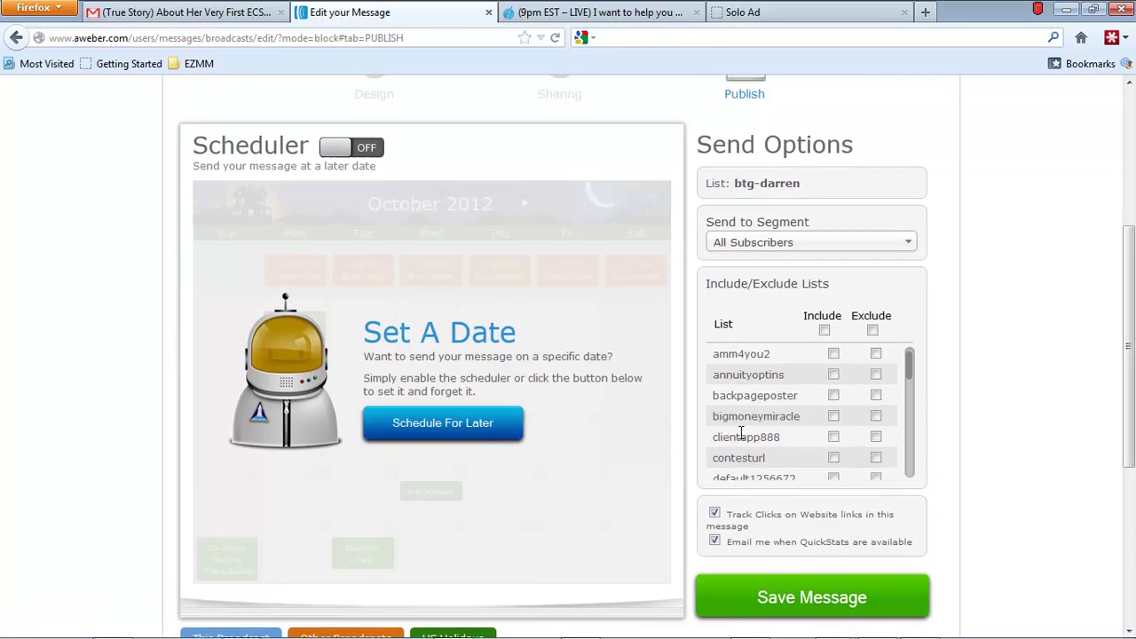
click(824, 327)
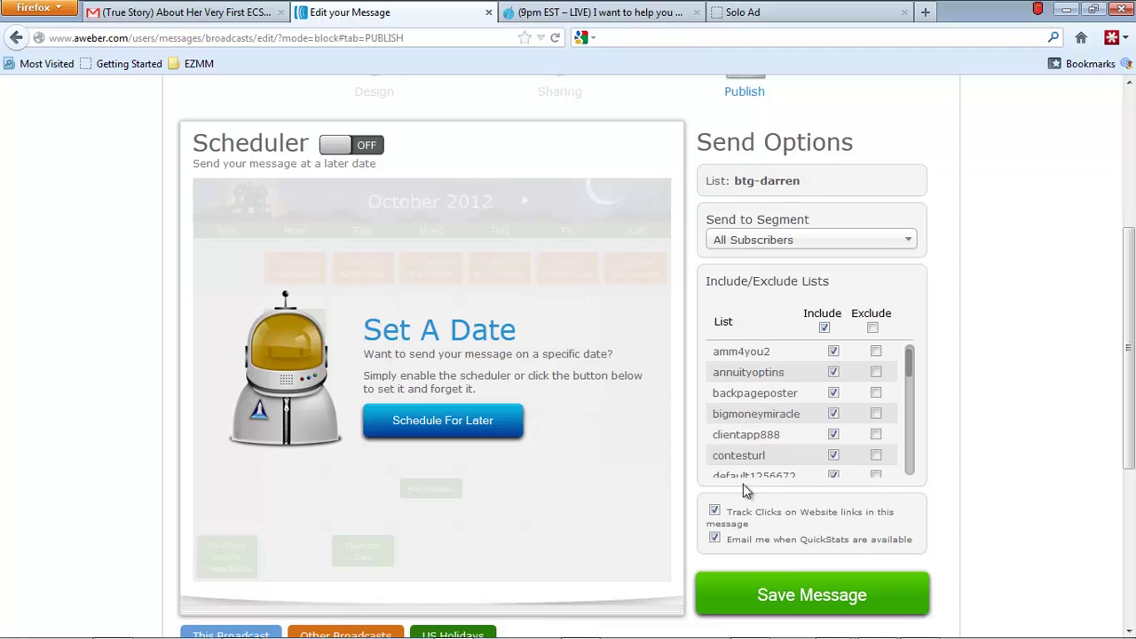
- Save the broadcast so it appears under Pending Broadcasts for 10/07/12 09:22 PM
scroll(672, 469, up, 4)
scroll(672, 469, down, 4)
scroll(671, 469, up, 4)
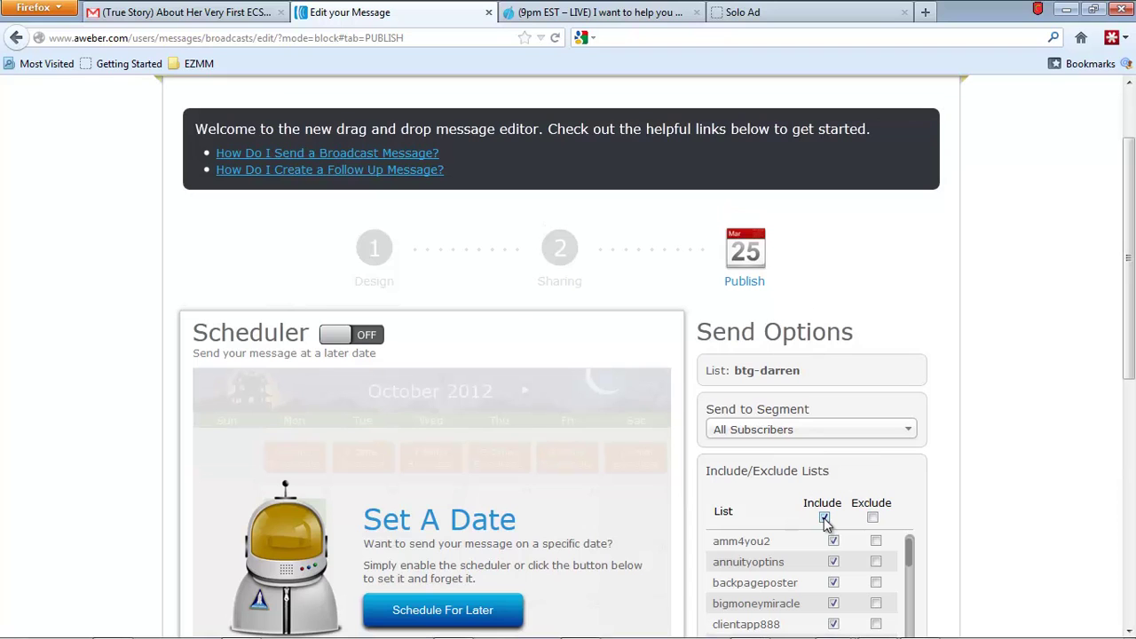
scroll(820, 505, up, 2)
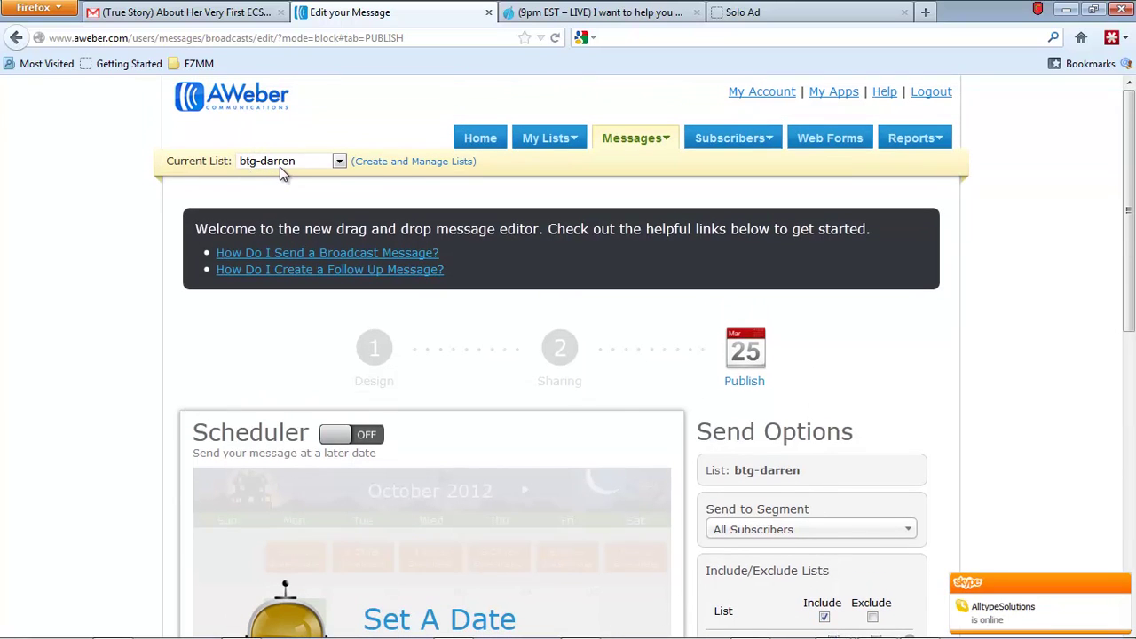
scroll(621, 449, down, 4)
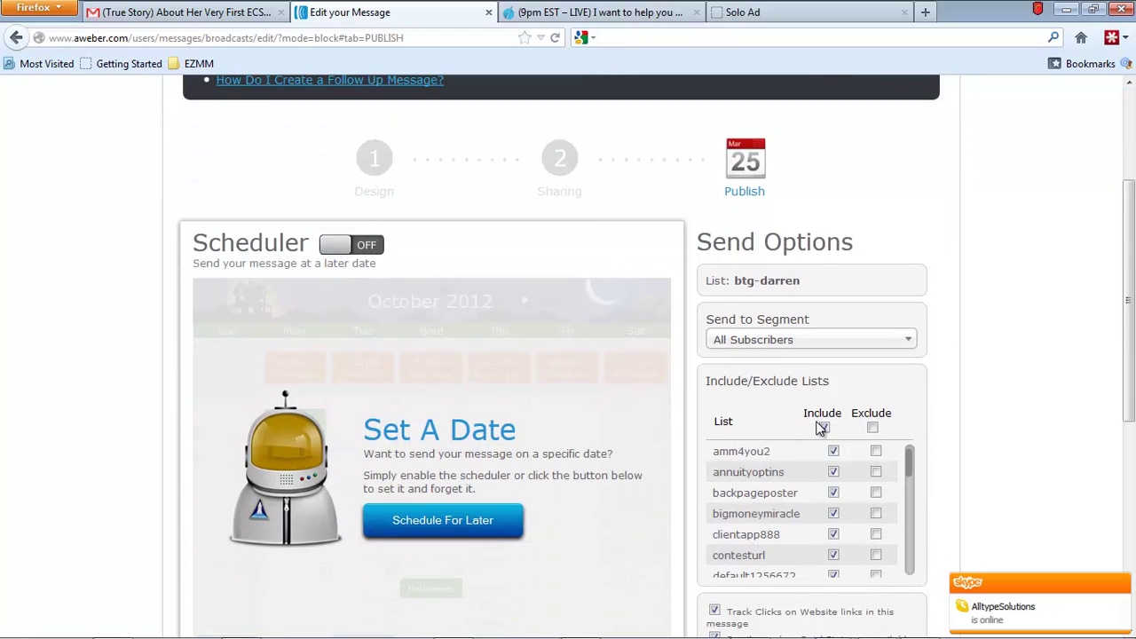
scroll(619, 524, down, 6)
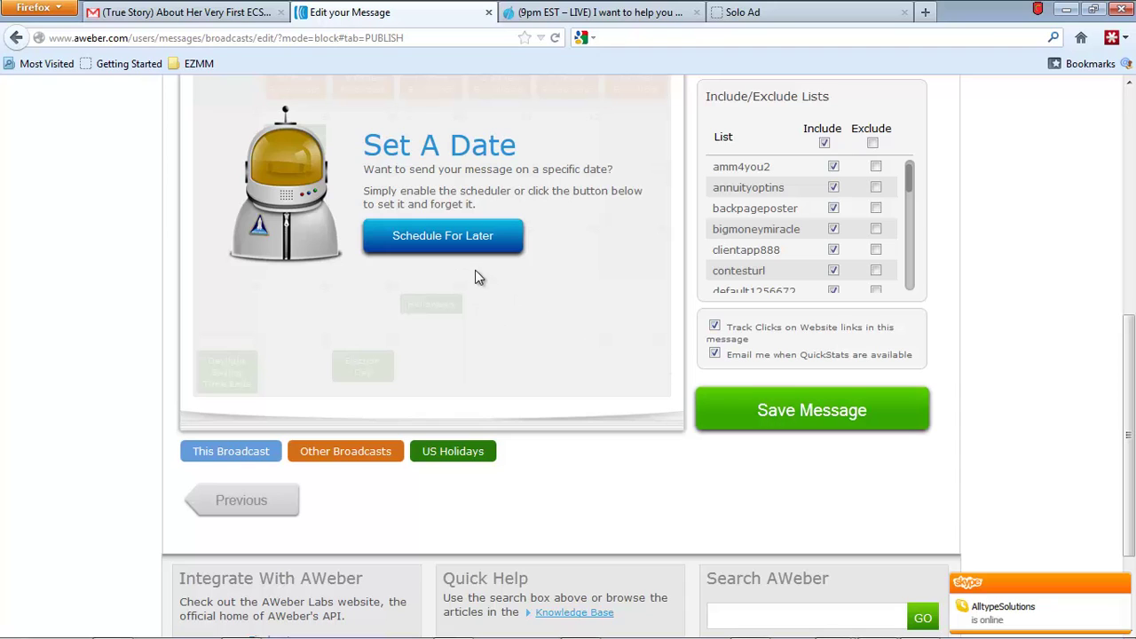
click(825, 416)
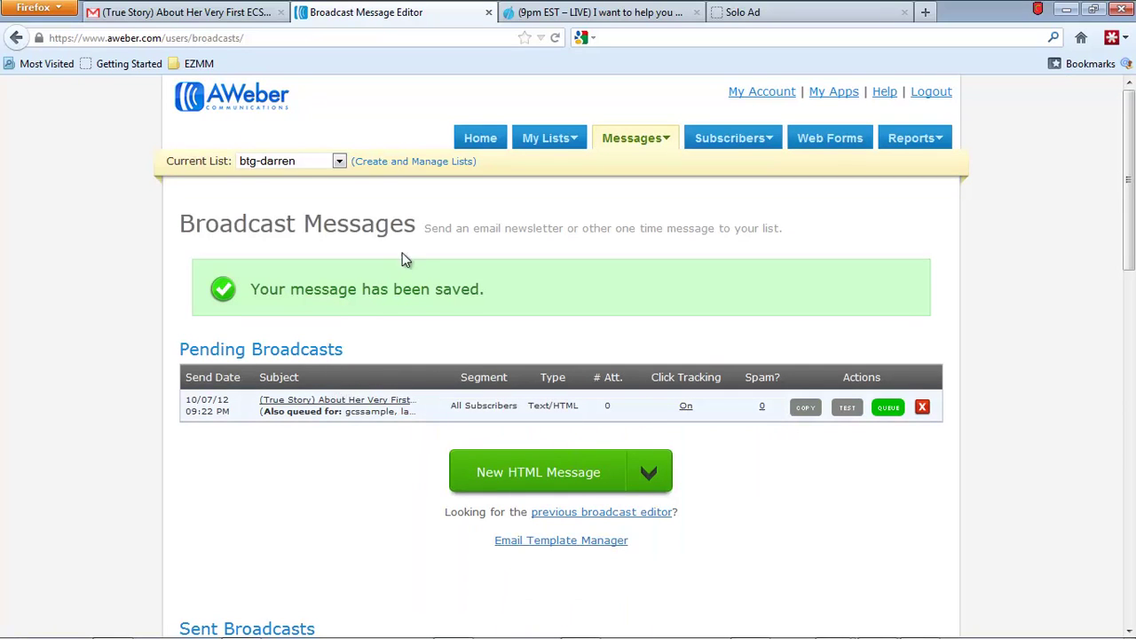
- Queue the pending broadcast and confirm sending at 10/07/12 09:22 PM
click(888, 407)
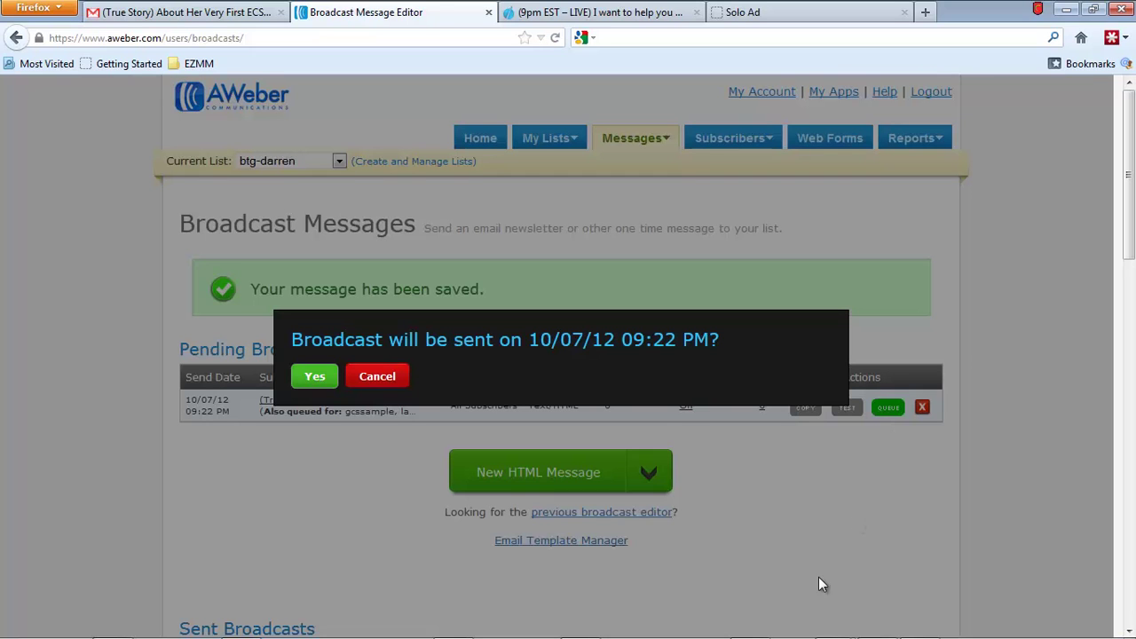
click(314, 377)
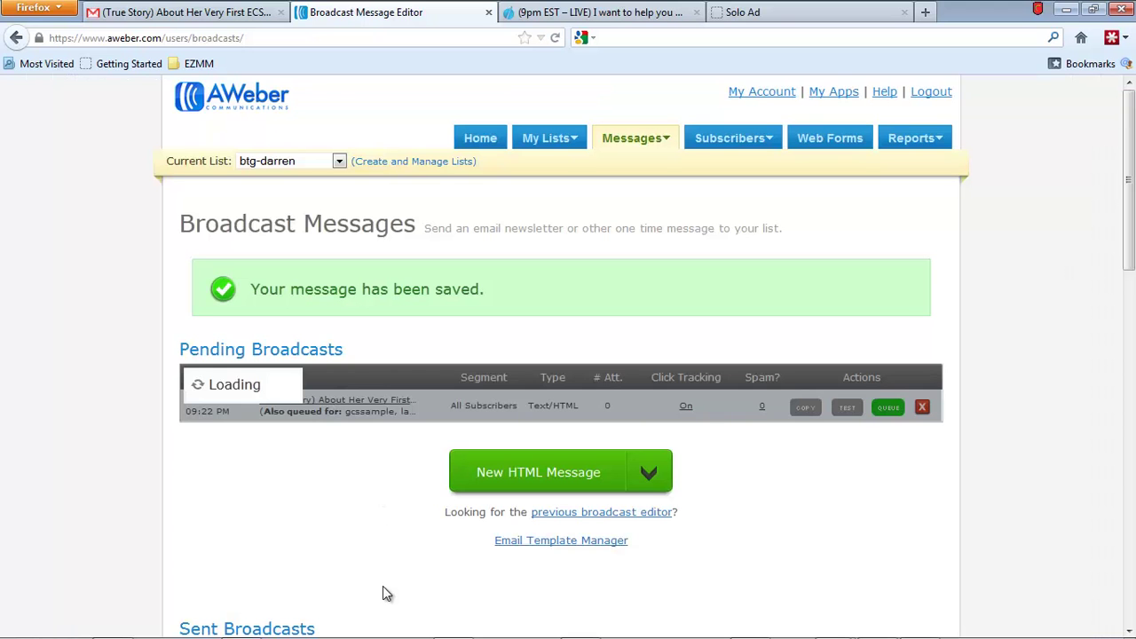